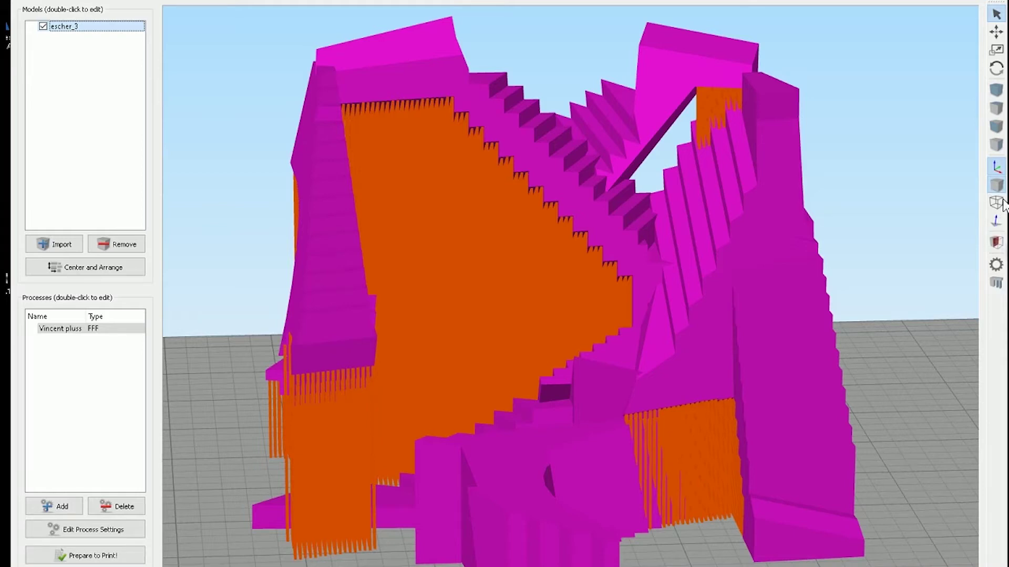
# Step: Examine the escher_3 model and its support structures from several sides
pyautogui.moveTo(440, 386); pyautogui.dragTo(470, 375)
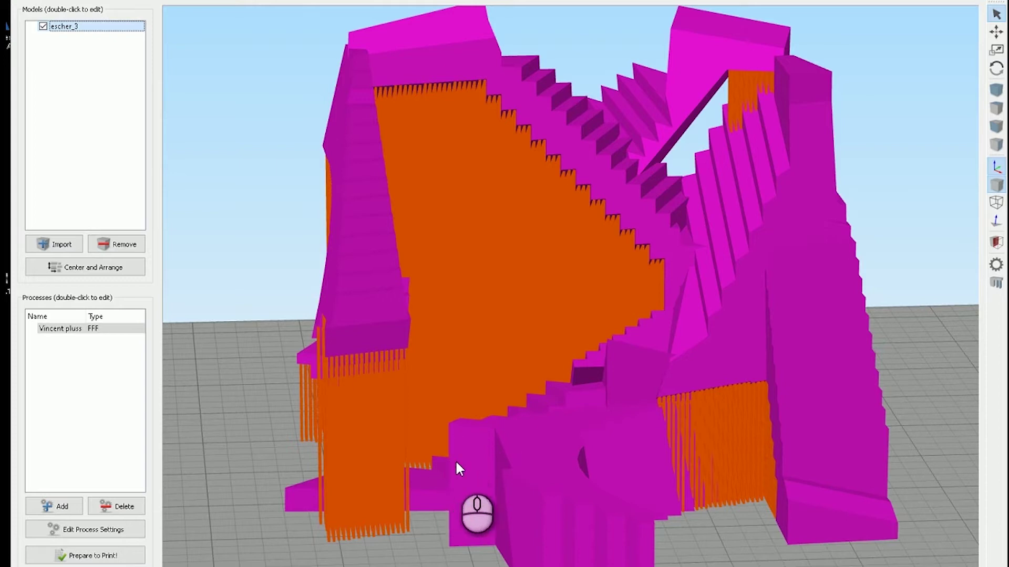
pyautogui.moveTo(402, 460); pyautogui.dragTo(620, 399)
pyautogui.click(455, 427)
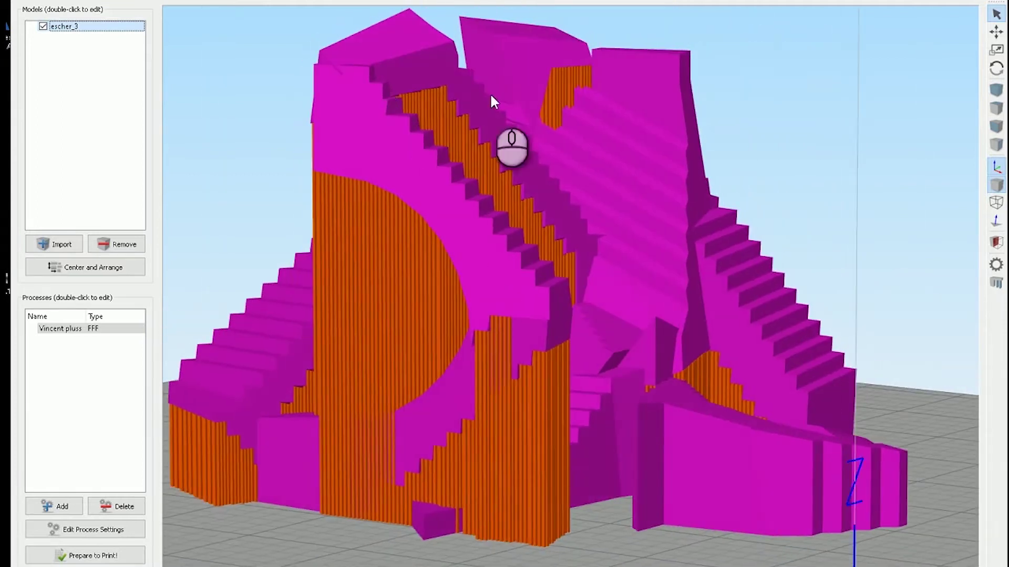
pyautogui.moveTo(699, 403); pyautogui.dragTo(572, 442)
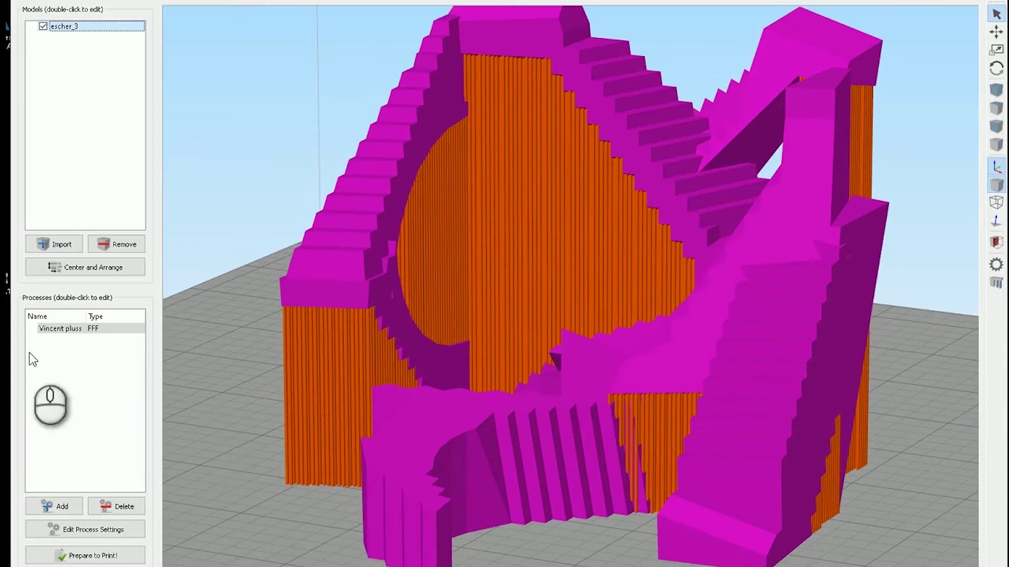
# Step: Open the FFF process settings and check the temperature setpoints of the heated bed, left extruder and right extruder
pyautogui.doubleClick(59, 329)
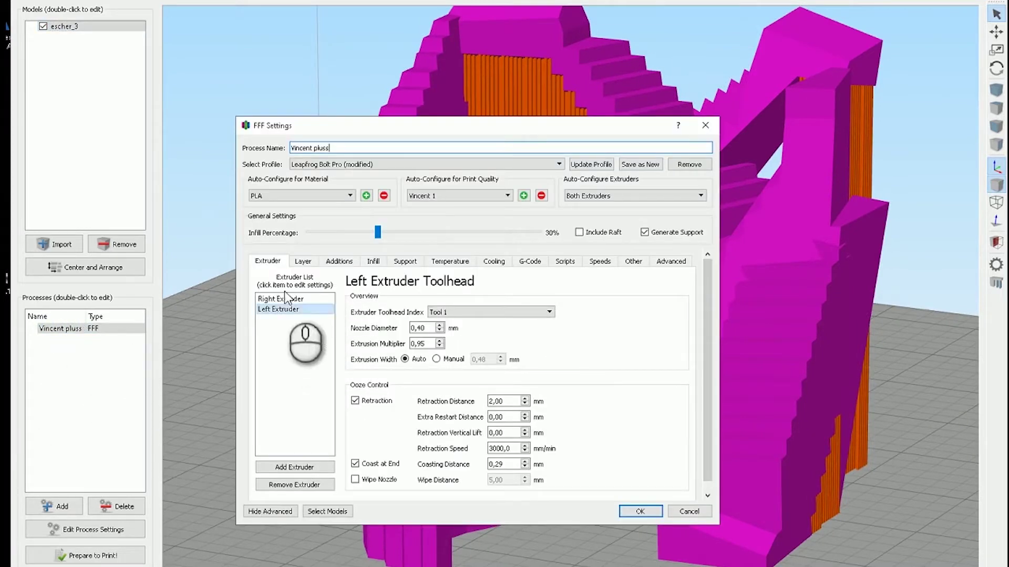
pyautogui.click(451, 262)
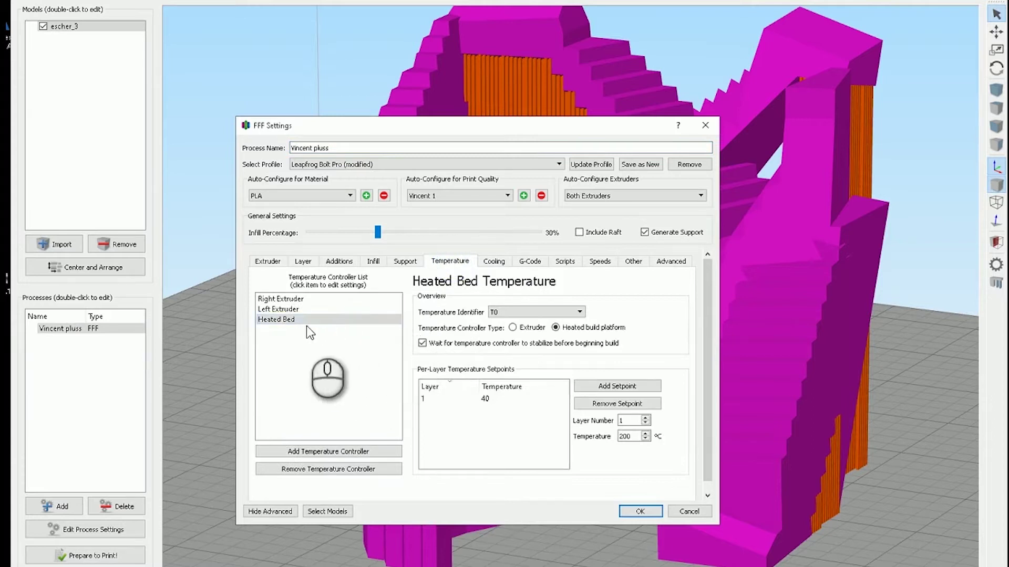
pyautogui.click(306, 310)
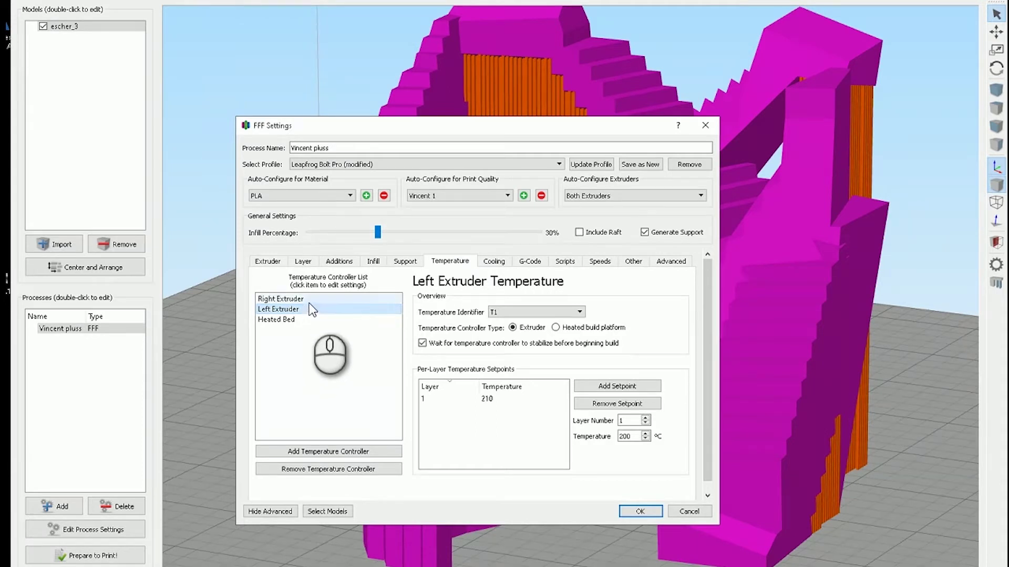
pyautogui.click(309, 300)
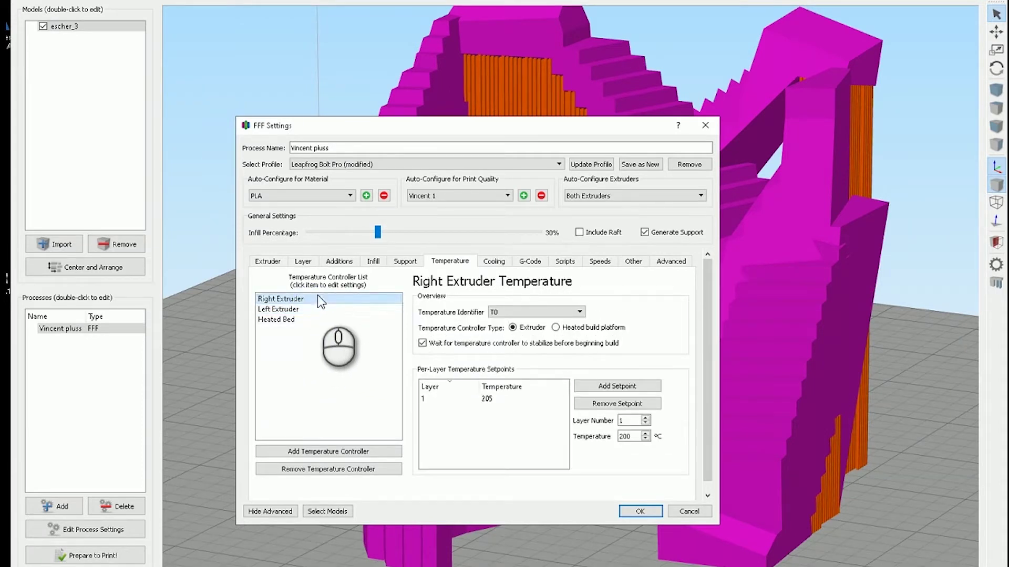
# Step: Review the cooling and support material settings, including Combine Support Every, and accept the process settings
pyautogui.click(494, 261)
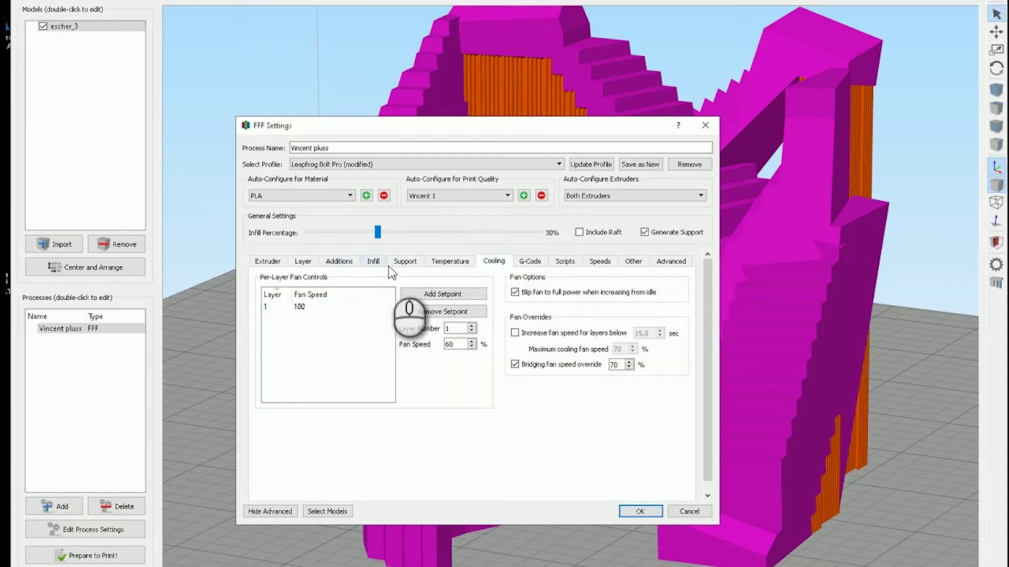
pyautogui.click(402, 265)
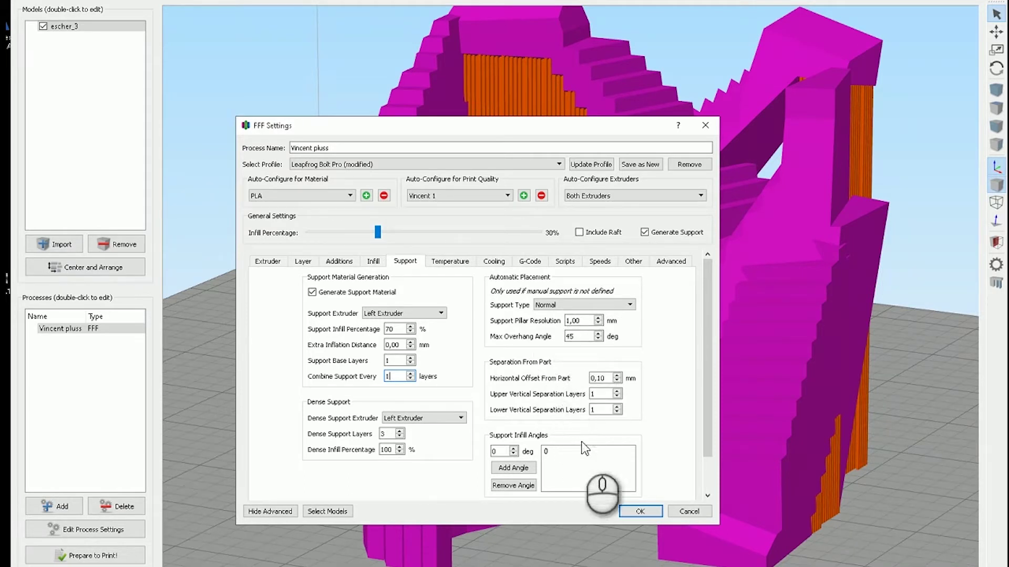
pyautogui.click(638, 512)
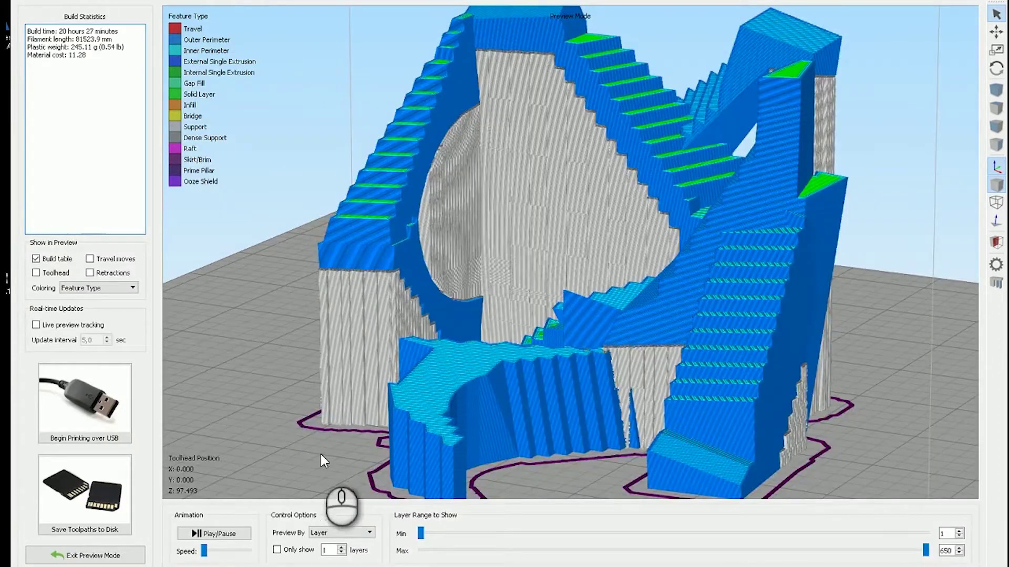
# Step: Examine the support and dense support beneath the upper staircase closely in the sliced preview
pyautogui.moveTo(311, 405); pyautogui.dragTo(403, 432)
pyautogui.scroll(3, 518, 317)
pyautogui.moveTo(518, 317); pyautogui.dragTo(511, 452, button='right')
pyautogui.scroll(3, 499, 387)
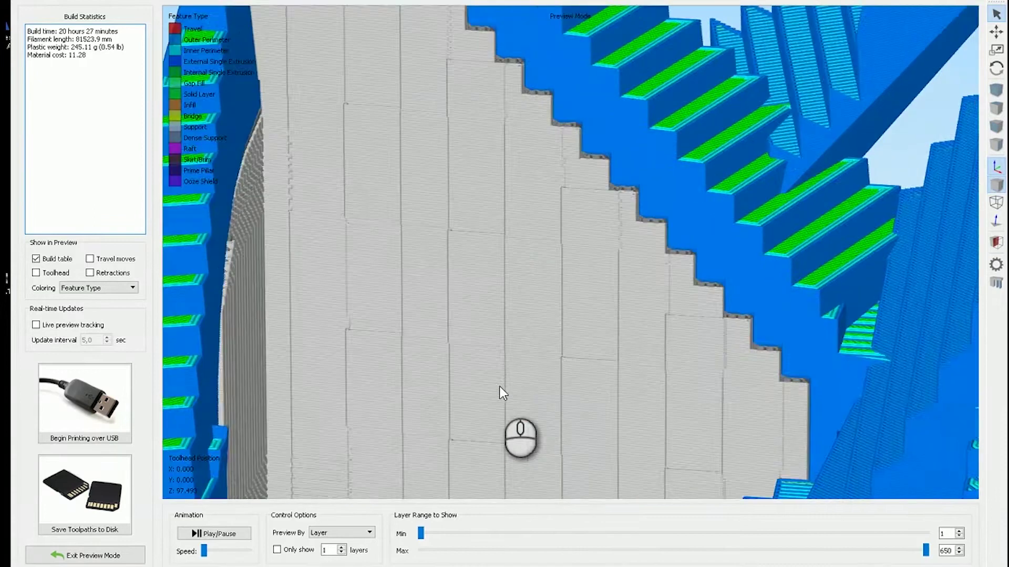
pyautogui.moveTo(506, 349); pyautogui.dragTo(548, 522, button='right')
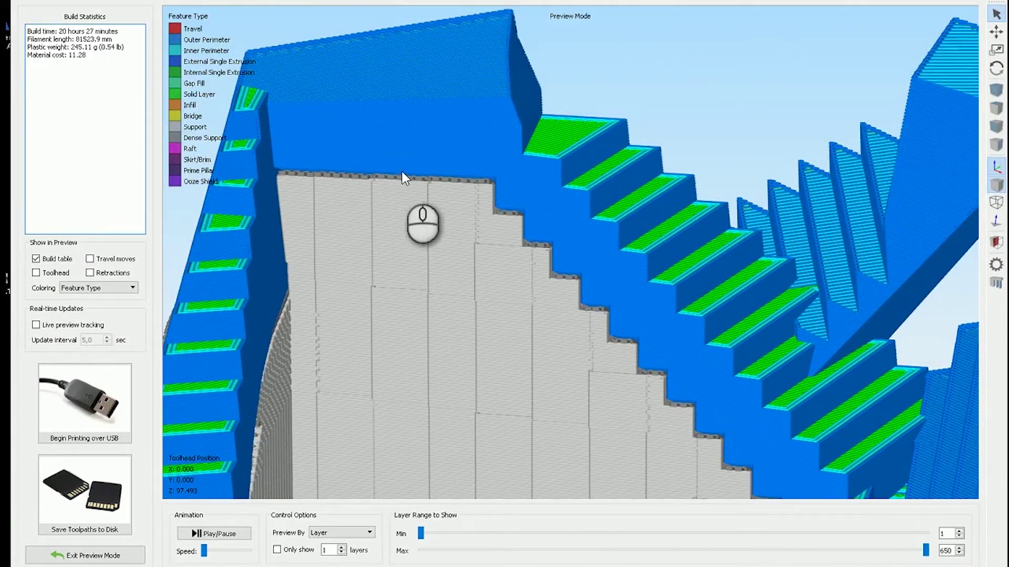
pyautogui.moveTo(620, 375); pyautogui.dragTo(523, 356, button='right')
pyautogui.scroll(3, 604, 399)
pyautogui.moveTo(524, 356); pyautogui.dragTo(497, 357)
pyautogui.scroll(-5, 497, 351)
pyautogui.scroll(-3, 497, 348)
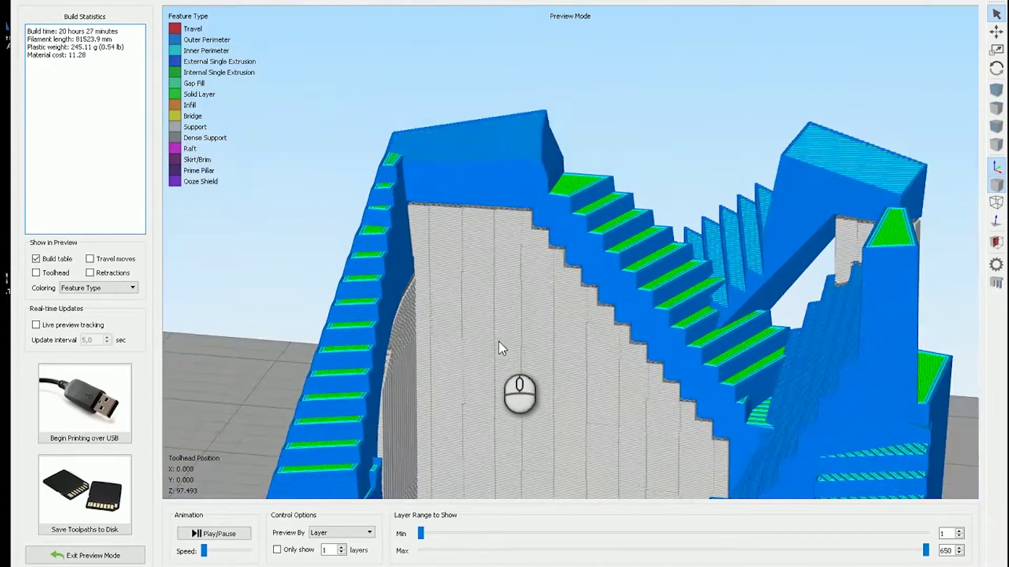
# Step: Inspect the whole sliced model with its supports and skirt from above and from the front
pyautogui.moveTo(489, 360); pyautogui.dragTo(459, 239, button='right')
pyautogui.moveTo(552, 350); pyautogui.dragTo(556, 415)
pyautogui.moveTo(559, 411); pyautogui.dragTo(525, 326, button='right')
pyautogui.moveTo(504, 292); pyautogui.dragTo(470, 319)
pyautogui.moveTo(468, 320)
pyautogui.mouseDown()
pyautogui.moveTo(883, 314)
pyautogui.moveTo(579, 365)
pyautogui.moveTo(952, 304)
pyautogui.moveTo(623, 358)
pyautogui.moveTo(488, 350)
pyautogui.moveTo(500, 462)
pyautogui.moveTo(469, 340)
pyautogui.mouseUp()
pyautogui.moveTo(455, 357); pyautogui.dragTo(439, 415, button='right')
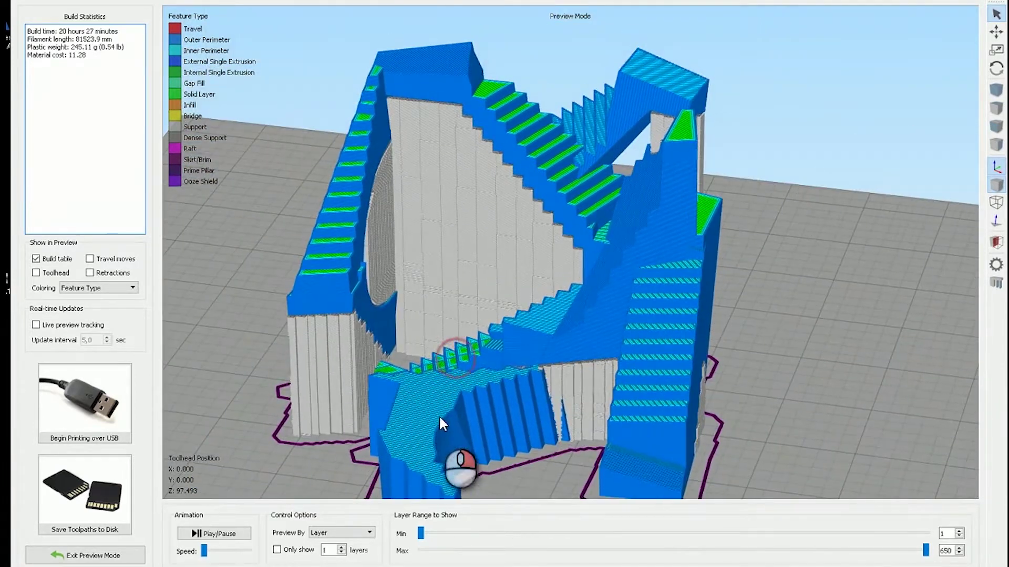
# Step: Reduce the previewed layer range to layer 1 only and inspect the support lines on the build plate
pyautogui.moveTo(323, 399); pyautogui.dragTo(282, 482)
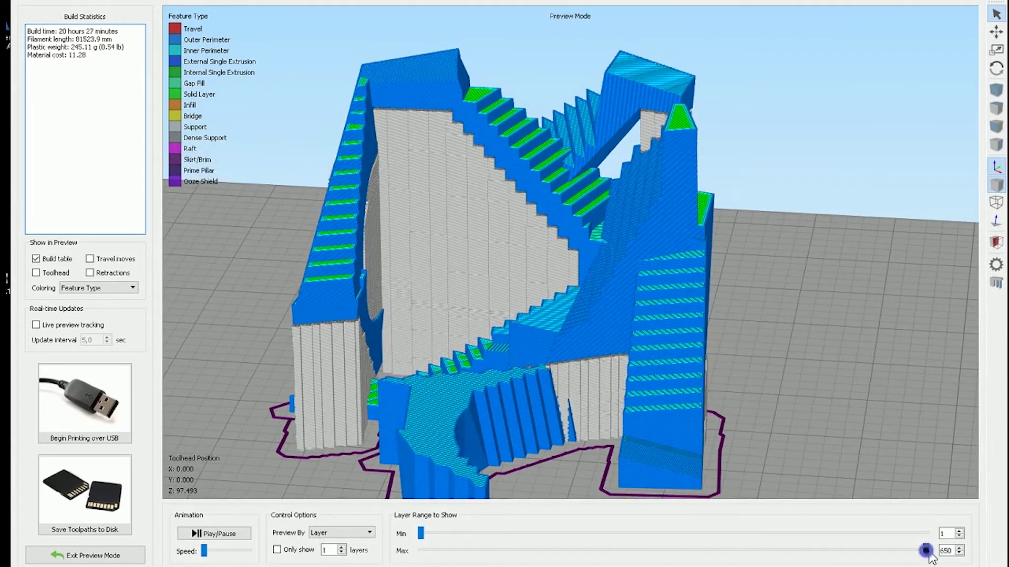
pyautogui.moveTo(926, 551); pyautogui.dragTo(421, 551)
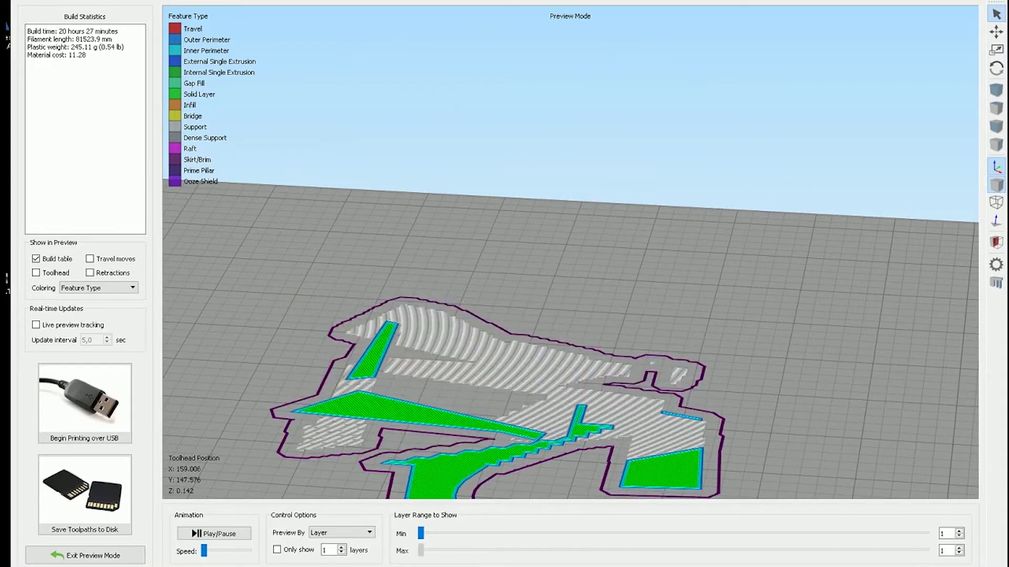
pyautogui.moveTo(391, 439); pyautogui.dragTo(402, 367)
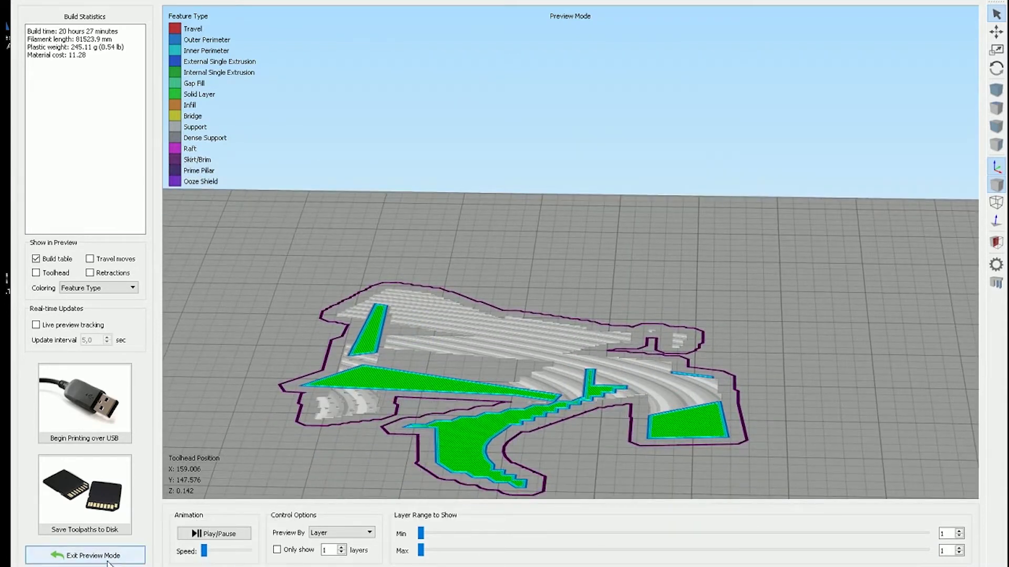
# Step: Exit the print preview and examine the support pillars of escher_3 from underneath the build plate
pyautogui.click(107, 555)
pyautogui.moveTo(340, 476); pyautogui.dragTo(376, 481)
pyautogui.moveTo(484, 449); pyautogui.dragTo(575, 250)
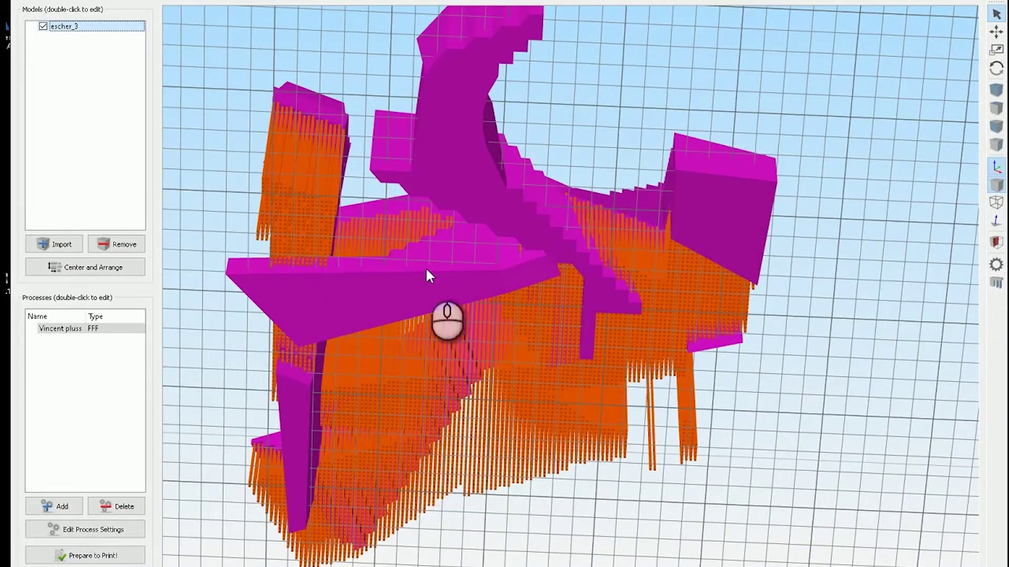
pyautogui.moveTo(415, 278); pyautogui.dragTo(328, 399)
# Step: Prepare the model for printing again and limit the preview to layer 1, inspecting it from above
pyautogui.click(87, 560)
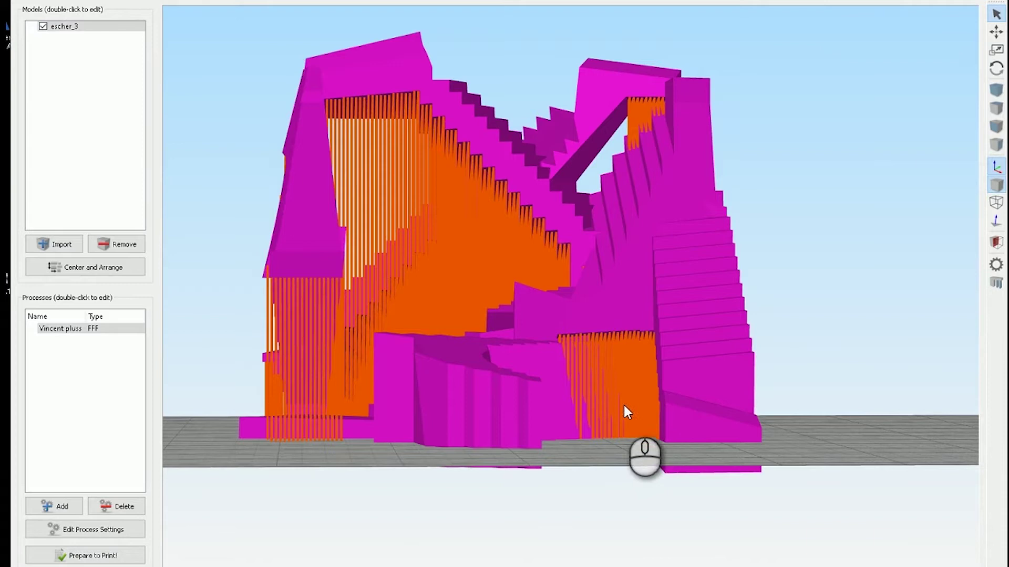
pyautogui.moveTo(619, 396); pyautogui.dragTo(549, 432)
pyautogui.moveTo(512, 426); pyautogui.dragTo(547, 518, button='right')
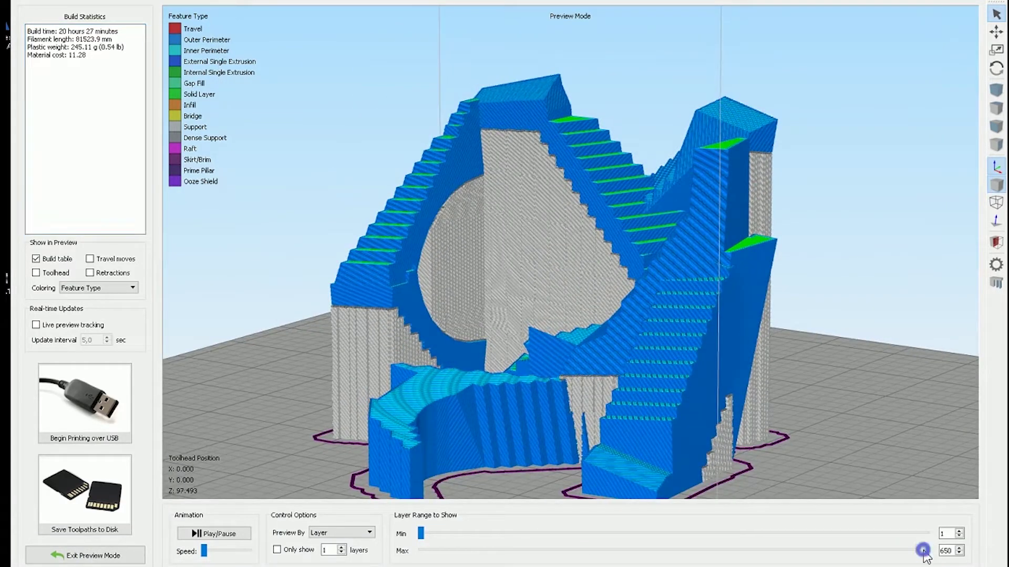
pyautogui.moveTo(923, 551); pyautogui.dragTo(250, 480)
pyautogui.moveTo(494, 381); pyautogui.dragTo(389, 229, button='right')
pyautogui.moveTo(387, 229); pyautogui.dragTo(445, 371)
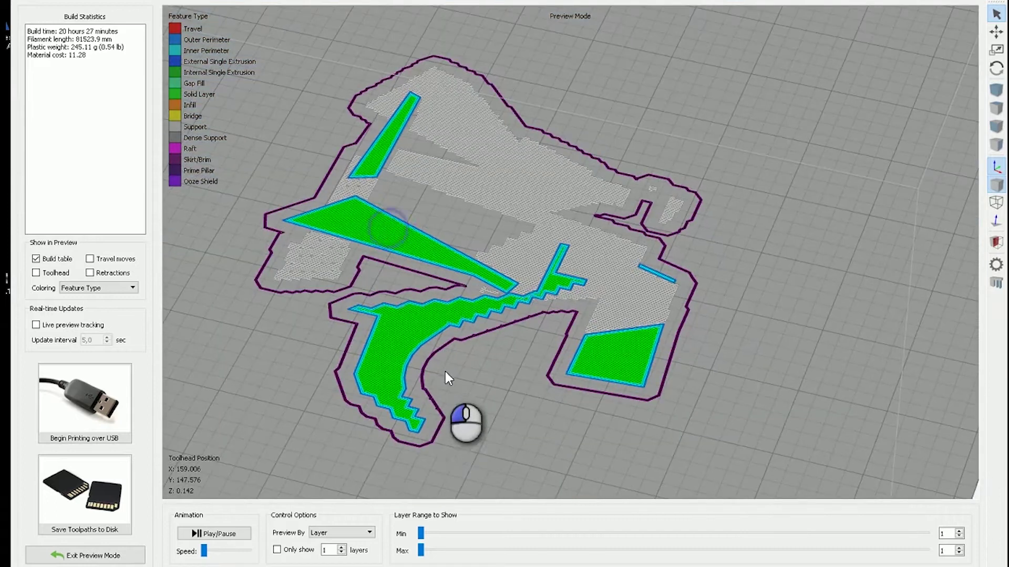
# Step: Switch the preview to show the toolpath by line and extend the visible range to about line 17548
pyautogui.click(370, 532)
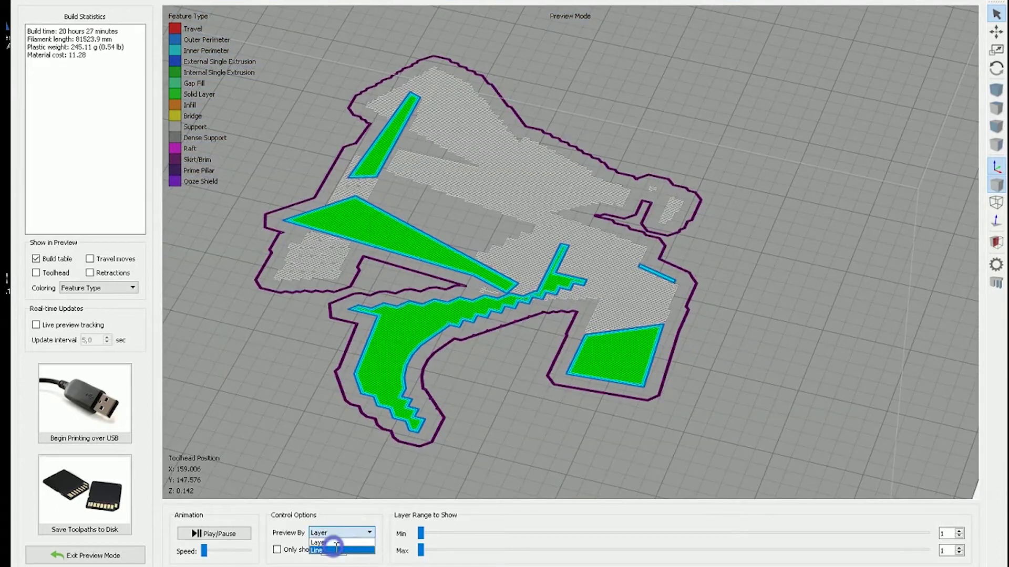
pyautogui.click(333, 549)
pyautogui.moveTo(420, 553); pyautogui.dragTo(401, 556)
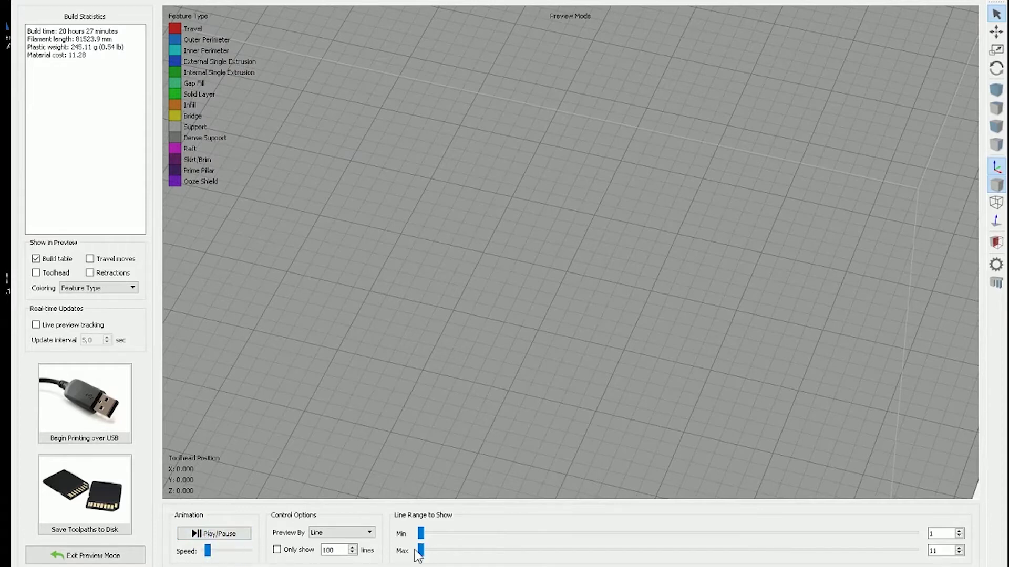
pyautogui.moveTo(422, 552); pyautogui.dragTo(435, 554)
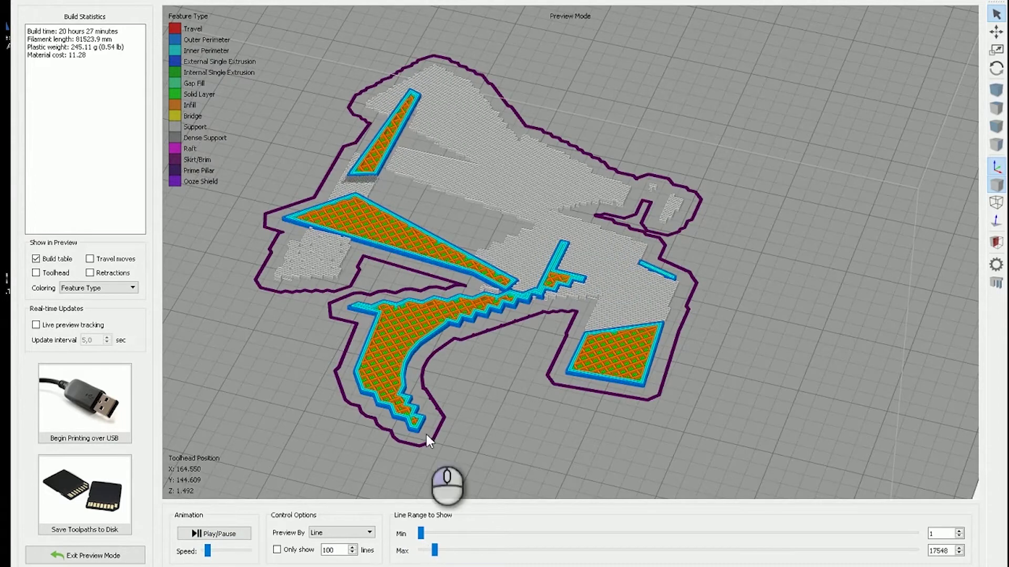
# Step: Follow the print's build-up by extending the visible range to about line 104480, and on to the final line 622241
pyautogui.moveTo(586, 292); pyautogui.dragTo(610, 402)
pyautogui.moveTo(579, 352); pyautogui.dragTo(494, 483, button='right')
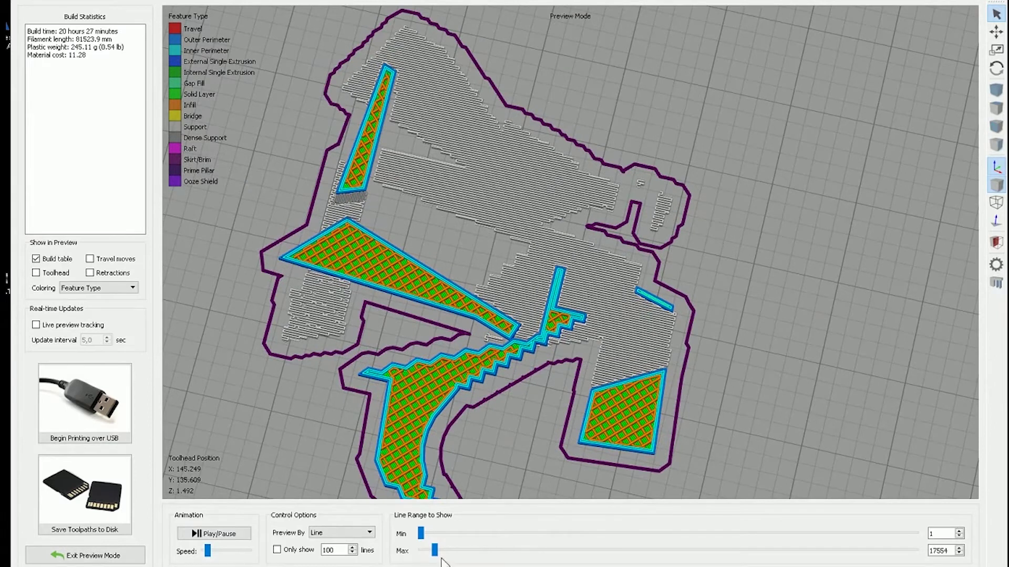
pyautogui.moveTo(442, 558); pyautogui.dragTo(503, 566)
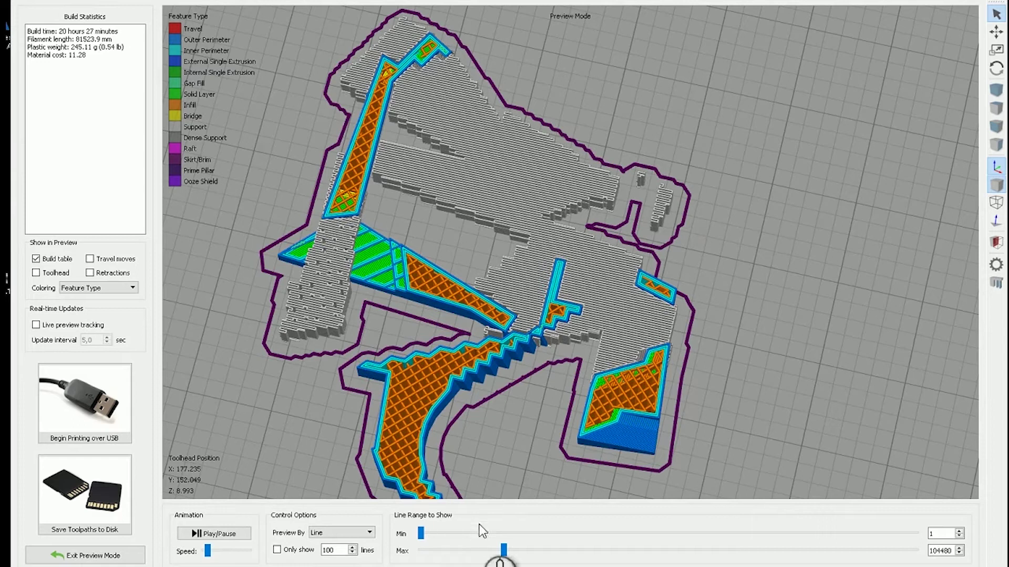
pyautogui.moveTo(503, 550); pyautogui.dragTo(915, 550)
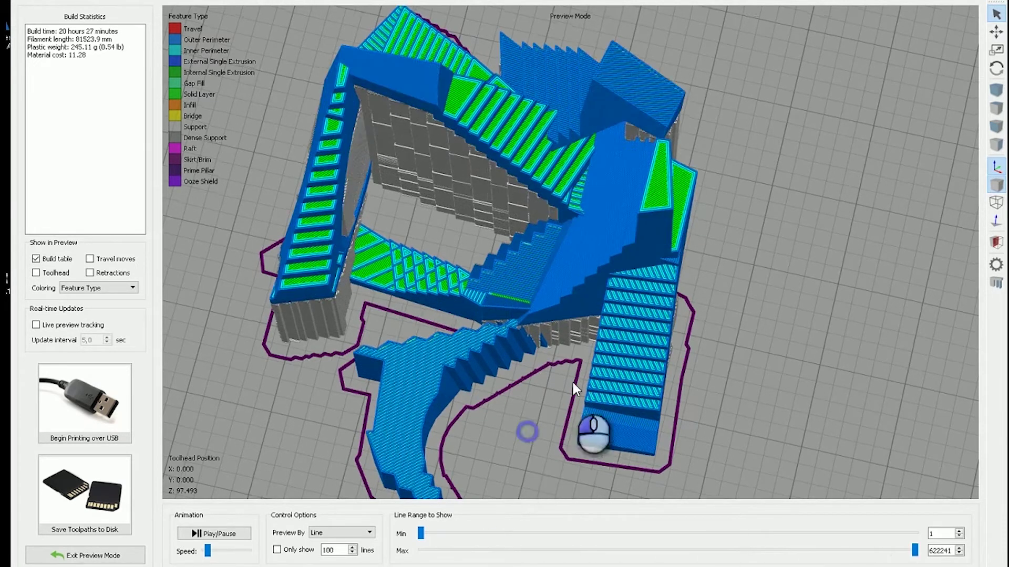
pyautogui.moveTo(574, 385); pyautogui.dragTo(537, 285)
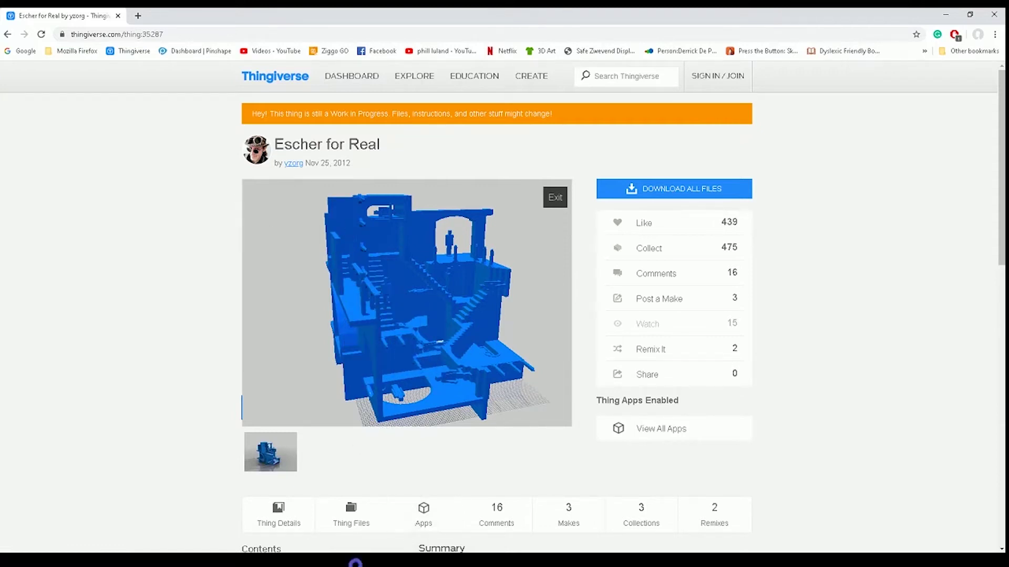
# Step: Switch to Fusion 360 and look over the mesh model in the Escher 1 v2 design
pyautogui.click(355, 561)
pyautogui.click(520, 431)
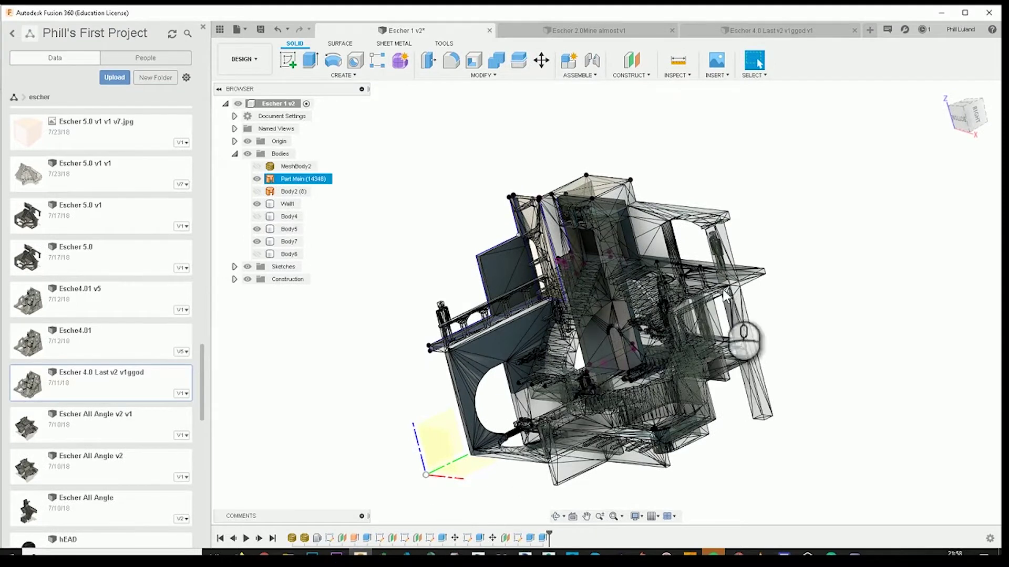
pyautogui.scroll(-1, 651, 315)
pyautogui.moveTo(652, 315); pyautogui.dragTo(638, 271, button='middle')
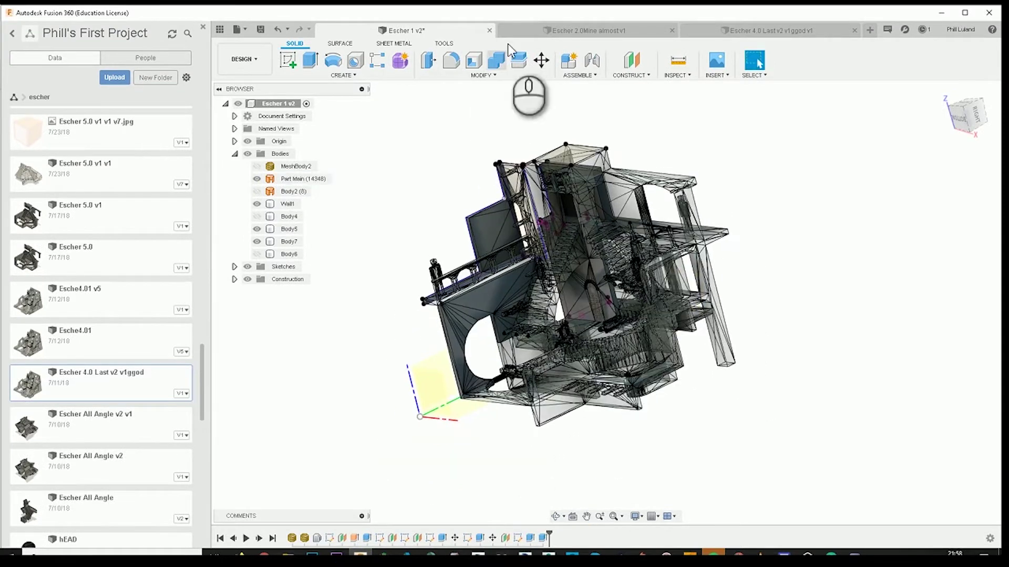
# Step: Bring up the Escher 2.0Mine almost v1 design and examine its staircases and arches from the front and the left side
pyautogui.click(544, 30)
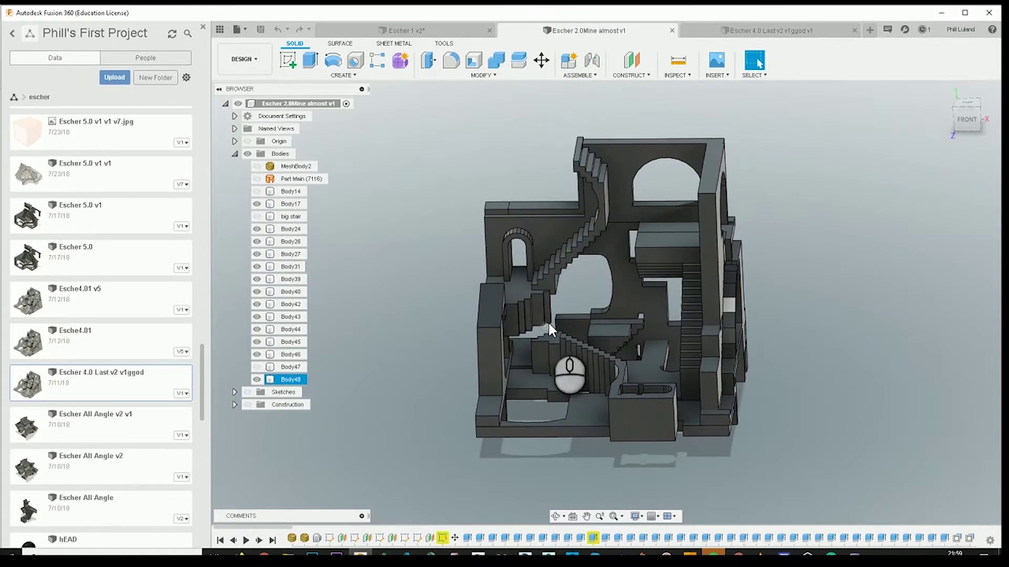
pyautogui.moveTo(575, 342); pyautogui.dragTo(596, 330, button='middle')
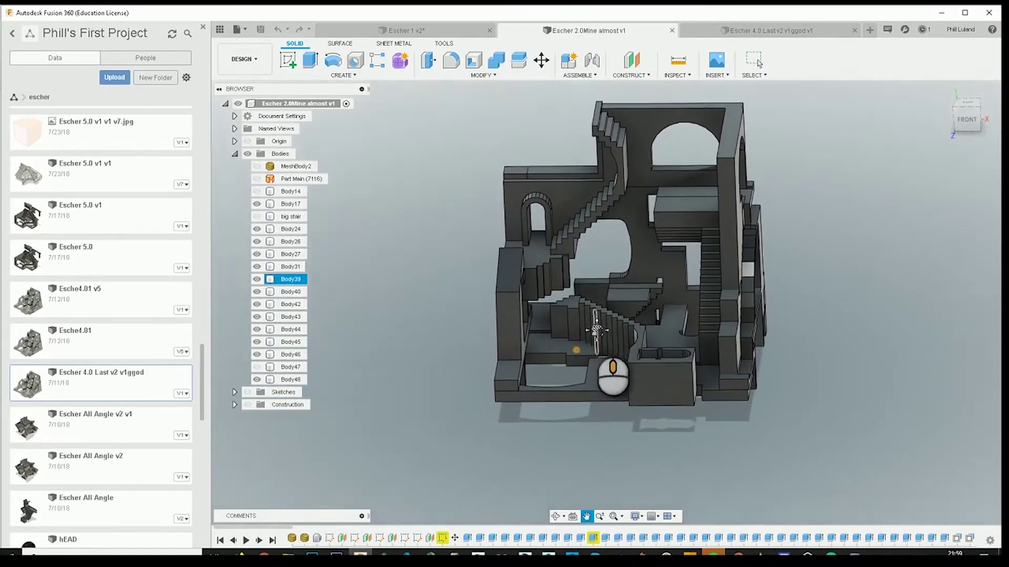
pyautogui.click(969, 116)
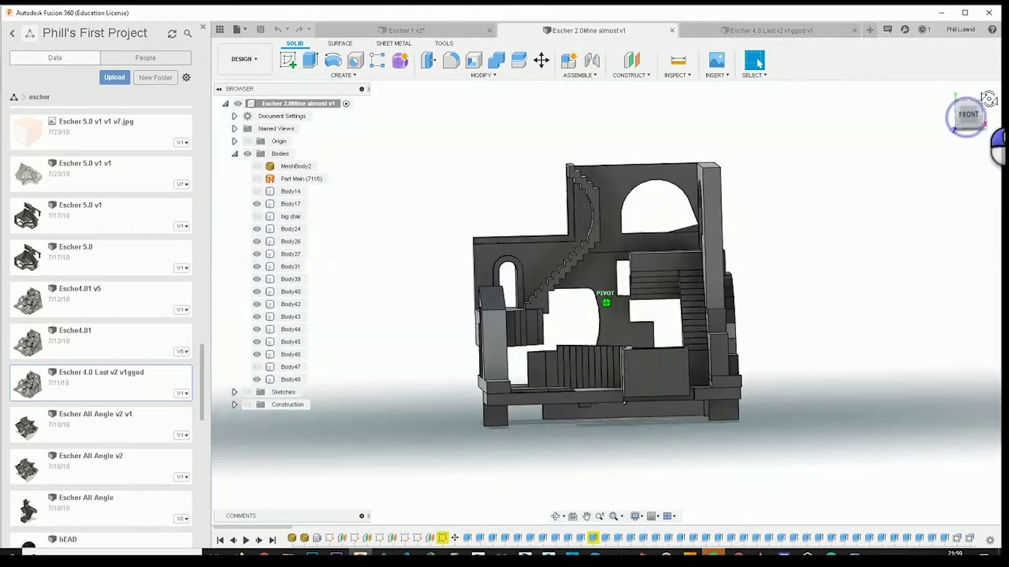
pyautogui.moveTo(989, 99); pyautogui.dragTo(132, 90)
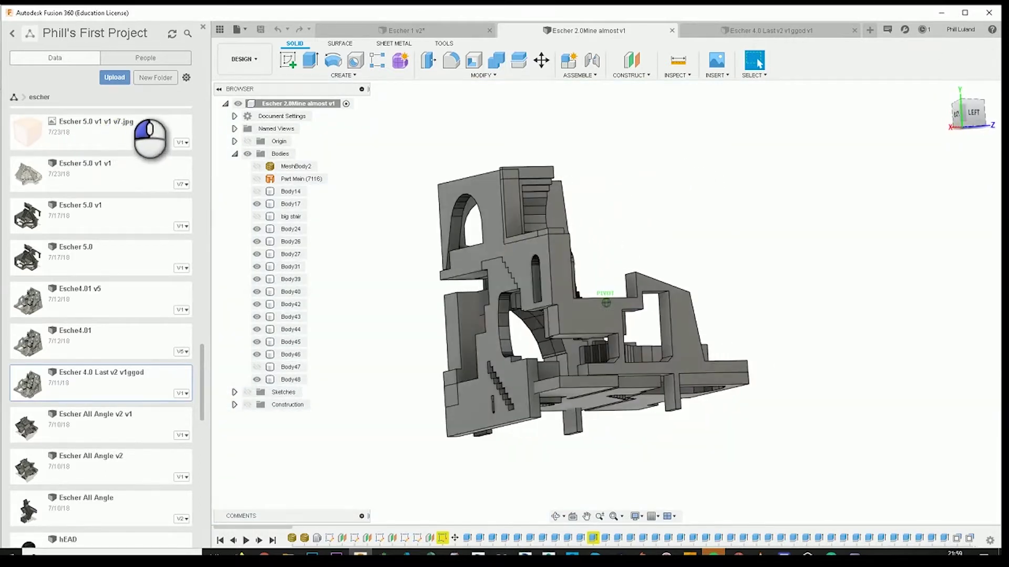
pyautogui.moveTo(150, 140); pyautogui.dragTo(982, 152)
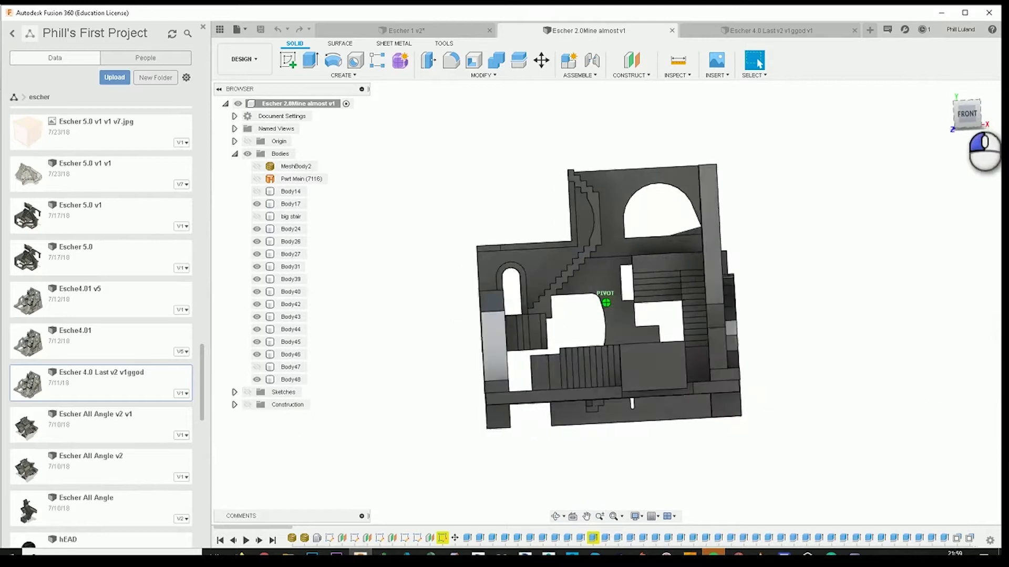
# Step: Finish viewing Escher 2.0Mine from an angle, and bring up the Escher 4.0 Last v2 v1ggod design to examine it from several front angles
pyautogui.moveTo(964, 104)
pyautogui.mouseDown()
pyautogui.moveTo(931, 110)
pyautogui.moveTo(953, 117)
pyautogui.mouseUp()
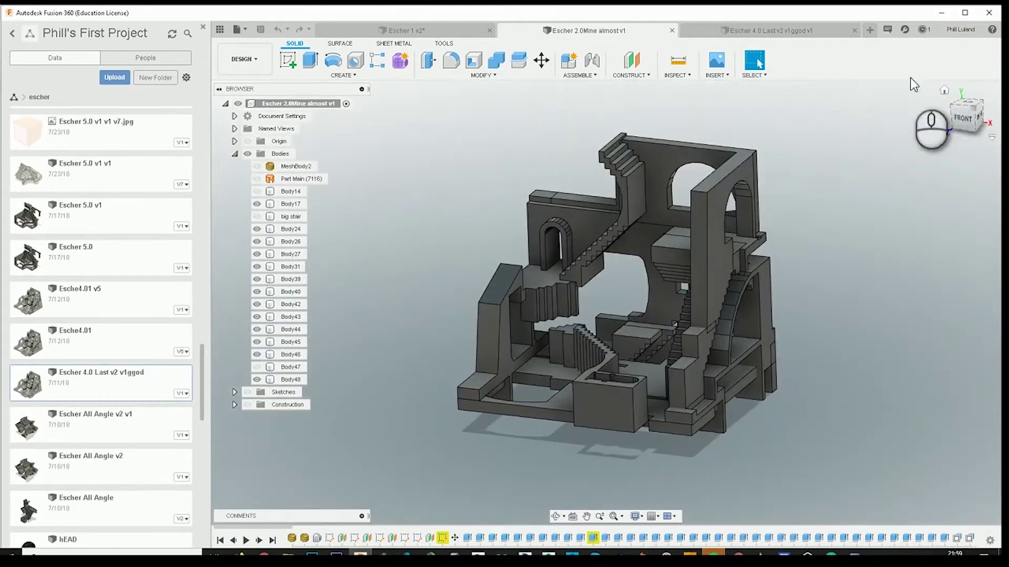
pyautogui.click(755, 36)
pyautogui.scroll(2, 599, 292)
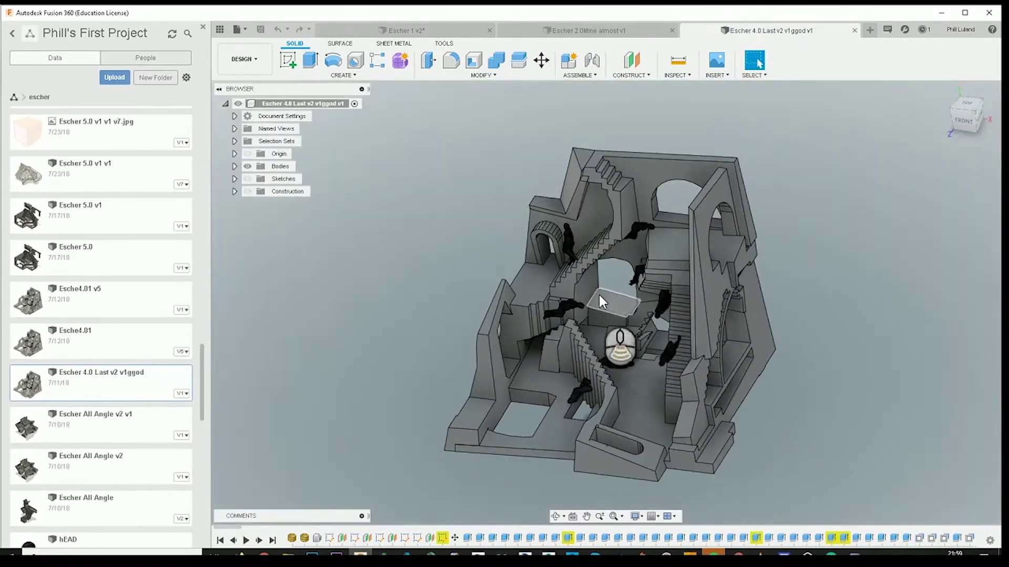
pyautogui.scroll(2, 599, 294)
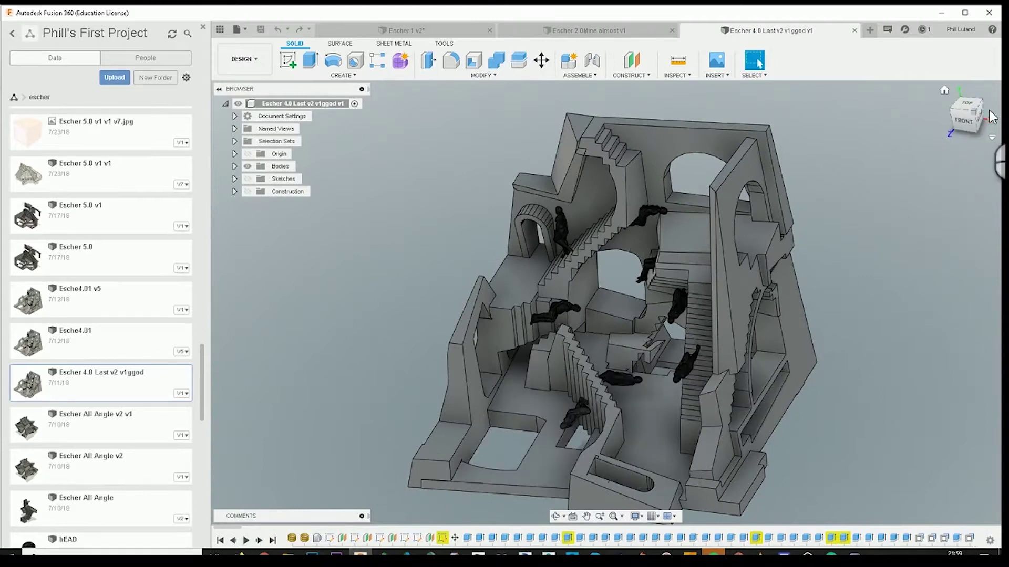
pyautogui.moveTo(971, 108)
pyautogui.mouseDown()
pyautogui.moveTo(977, 93)
pyautogui.moveTo(999, 98)
pyautogui.mouseUp()
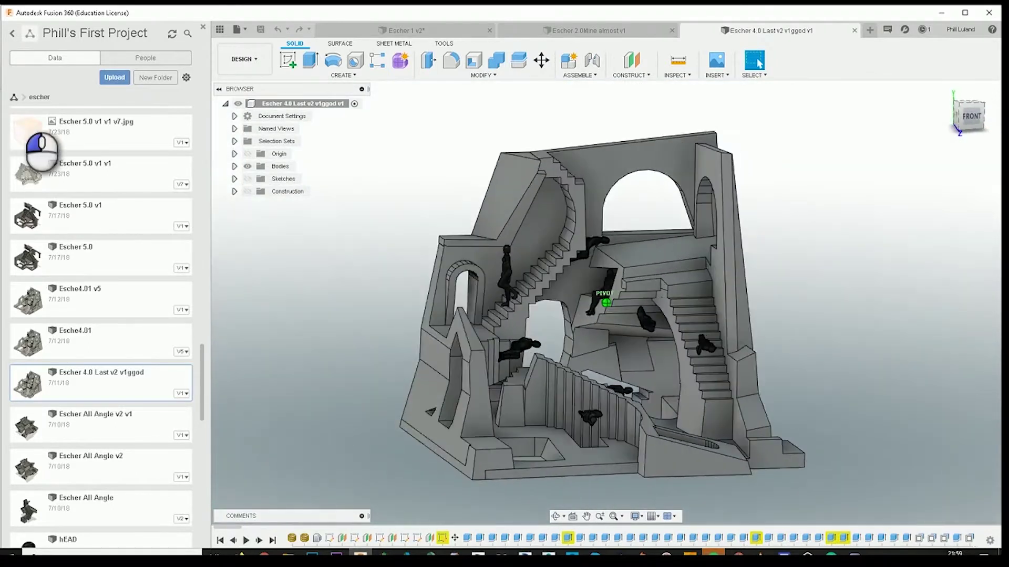
pyautogui.moveTo(19, 107); pyautogui.dragTo(972, 108)
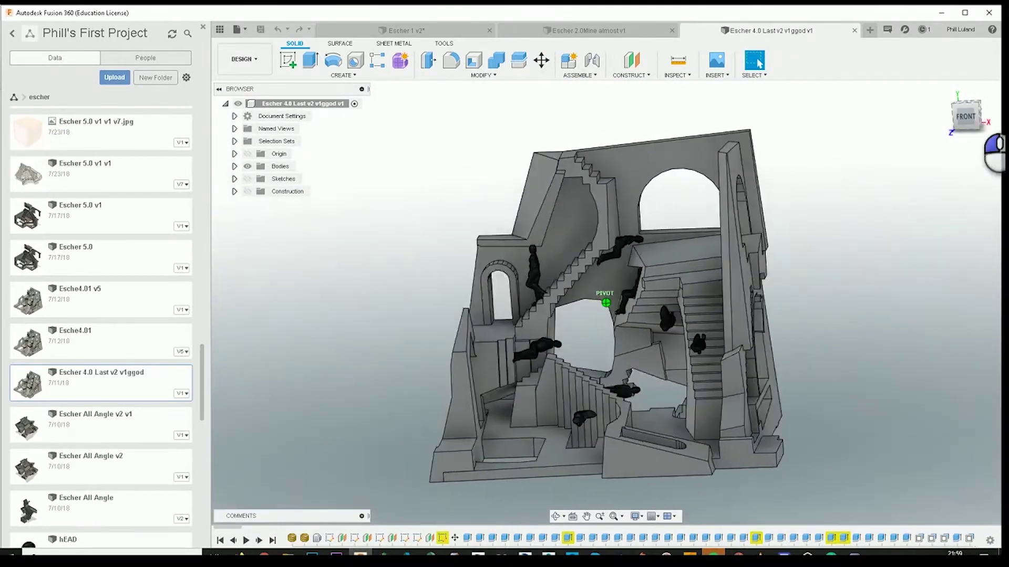
pyautogui.moveTo(995, 152); pyautogui.dragTo(21, 157)
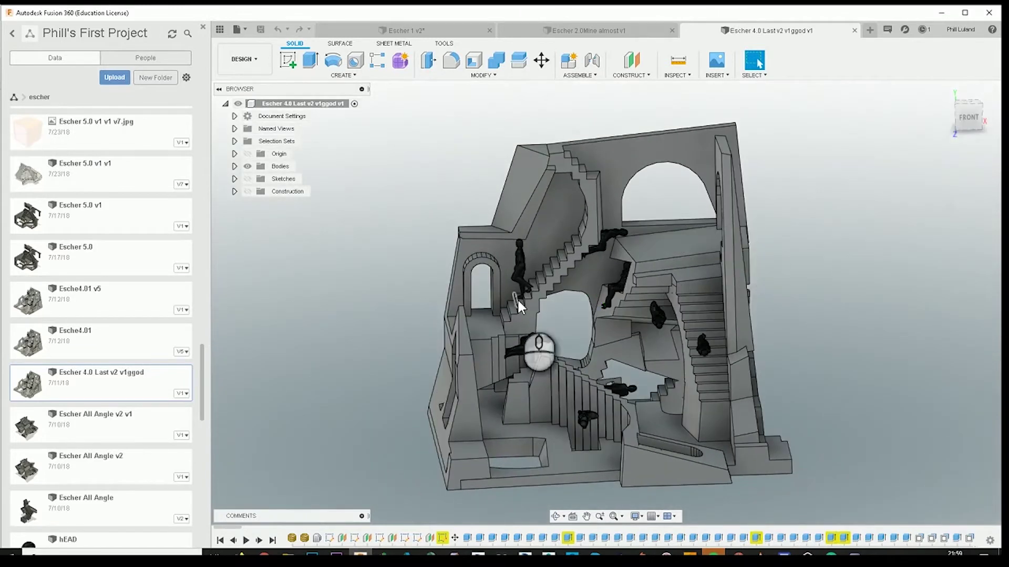
# Step: Inspect the figures on the staircases of the Escher 4.0 Last v2 v1ggod model up close, and return to a view of the whole model
pyautogui.scroll(5, 553, 298)
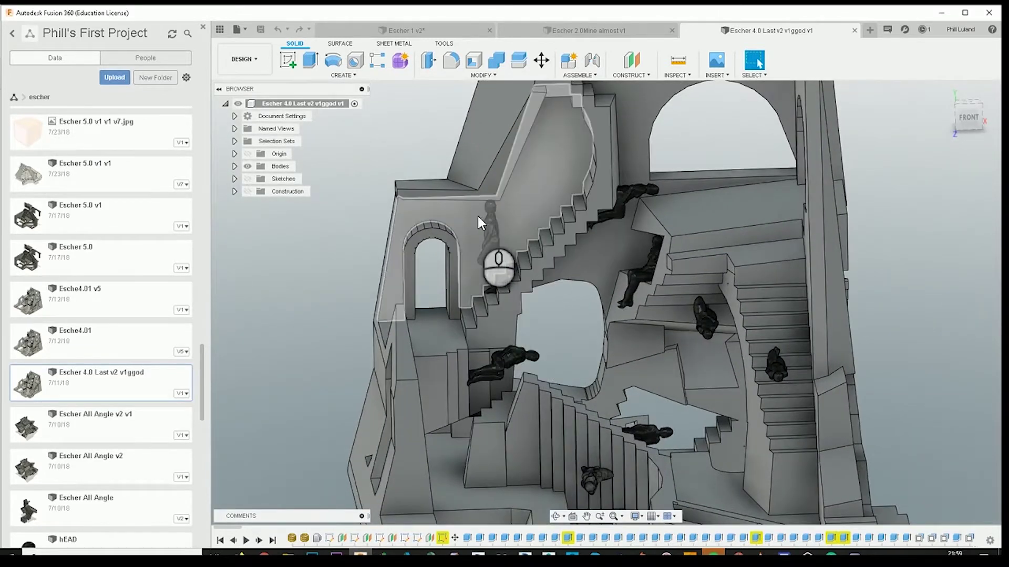
pyautogui.scroll(-2, 544, 314)
pyautogui.scroll(3, 544, 314)
pyautogui.scroll(1, 583, 252)
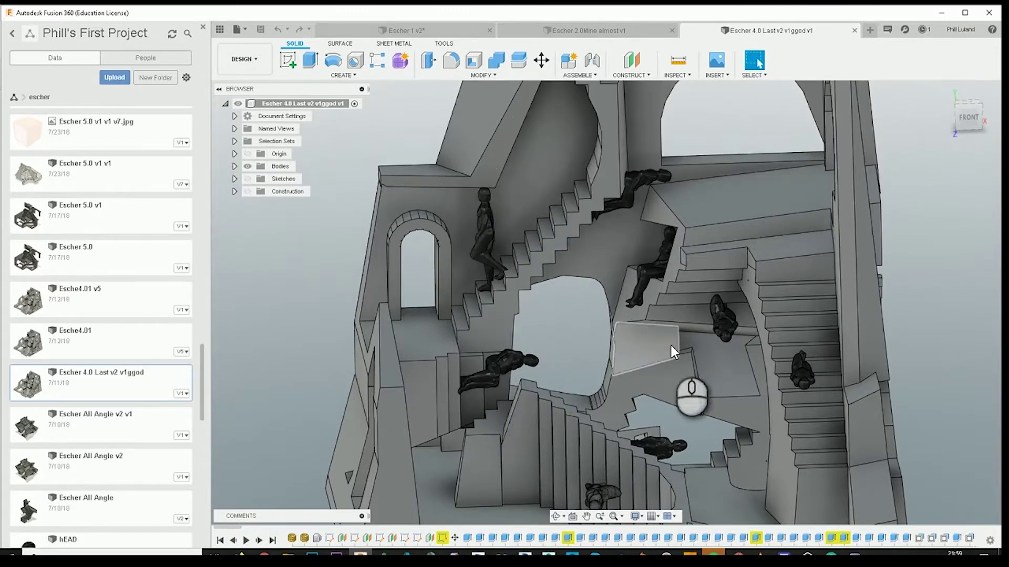
pyautogui.moveTo(968, 126)
pyautogui.mouseDown()
pyautogui.moveTo(966, 111)
pyautogui.moveTo(950, 125)
pyautogui.moveTo(960, 152)
pyautogui.moveTo(993, 124)
pyautogui.moveTo(967, 134)
pyautogui.mouseUp()
pyautogui.scroll(-4, 685, 289)
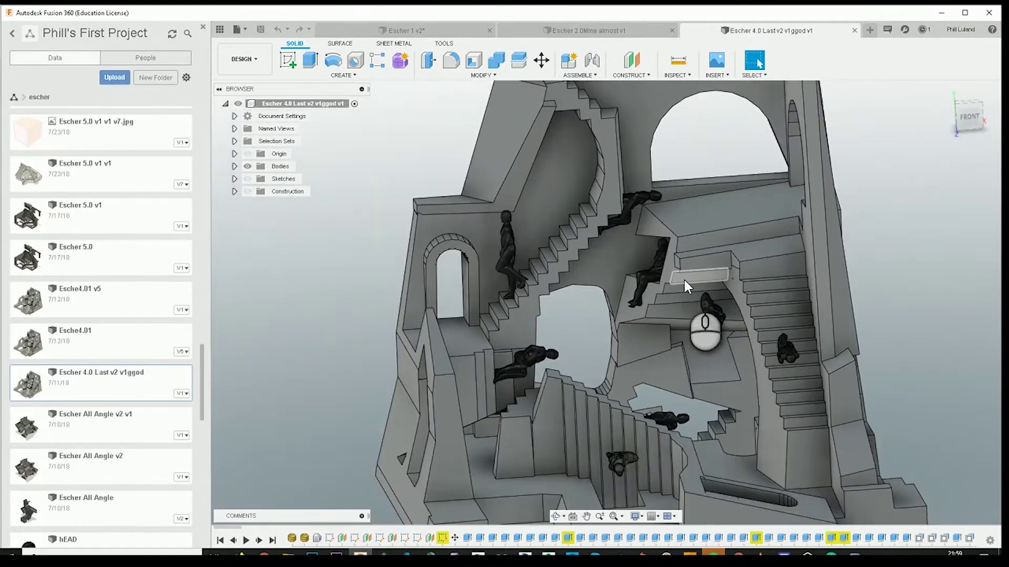
pyautogui.scroll(-2, 684, 288)
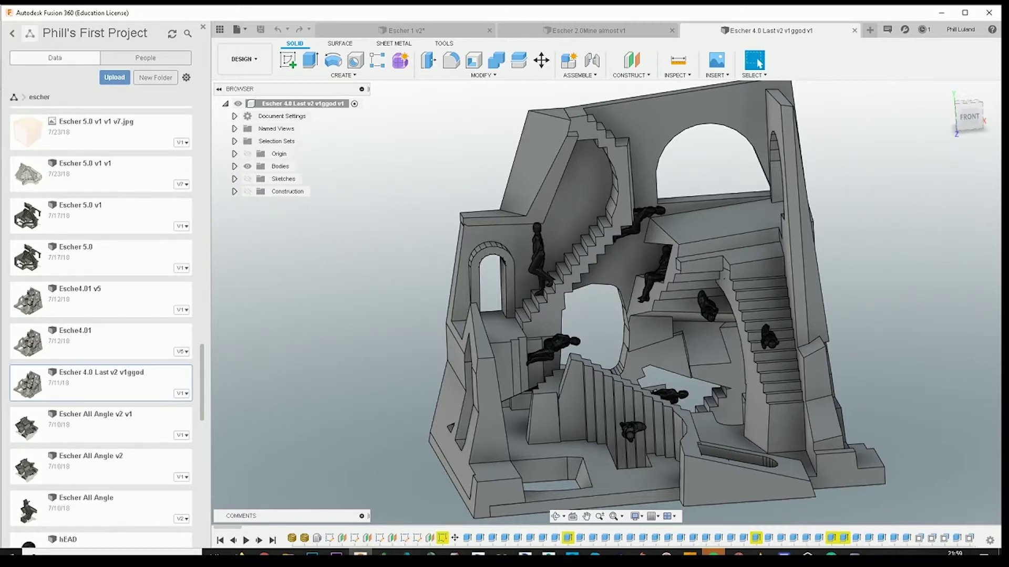
# Step: Switch to Simplify3D, dismiss the support generation settings, and view the eSCHER COMPLETE_fixed model from a raised front angle
pyautogui.hotkey('alt', 'Tab')
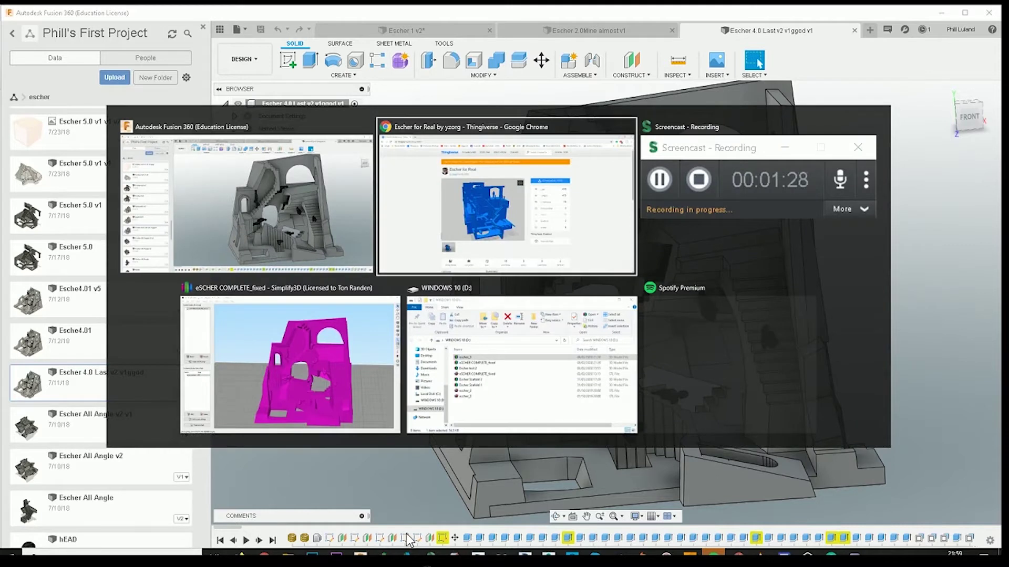
pyautogui.hotkey('alt', 'Tab')
pyautogui.hotkey('alt', 'Tab')
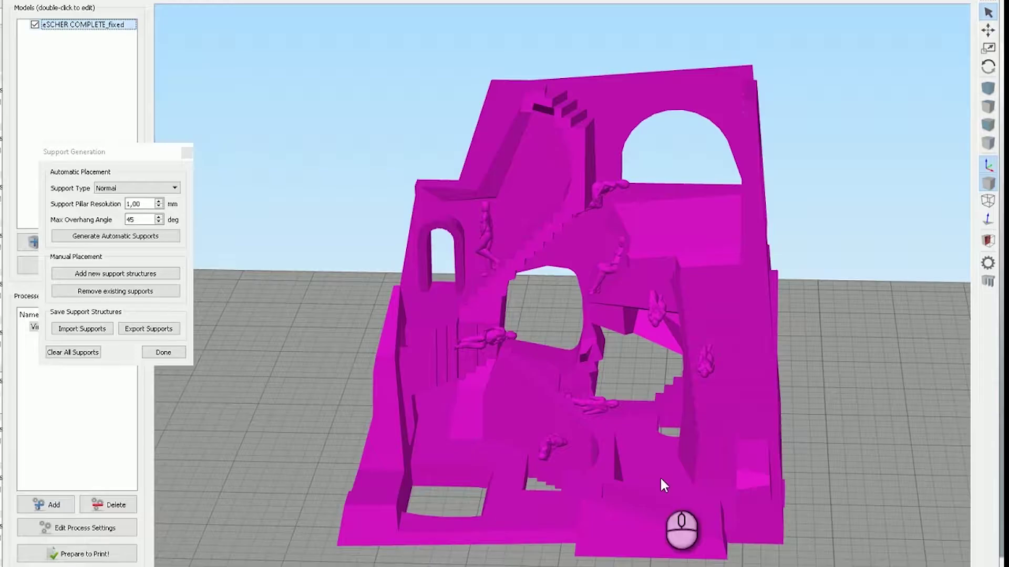
pyautogui.click(167, 353)
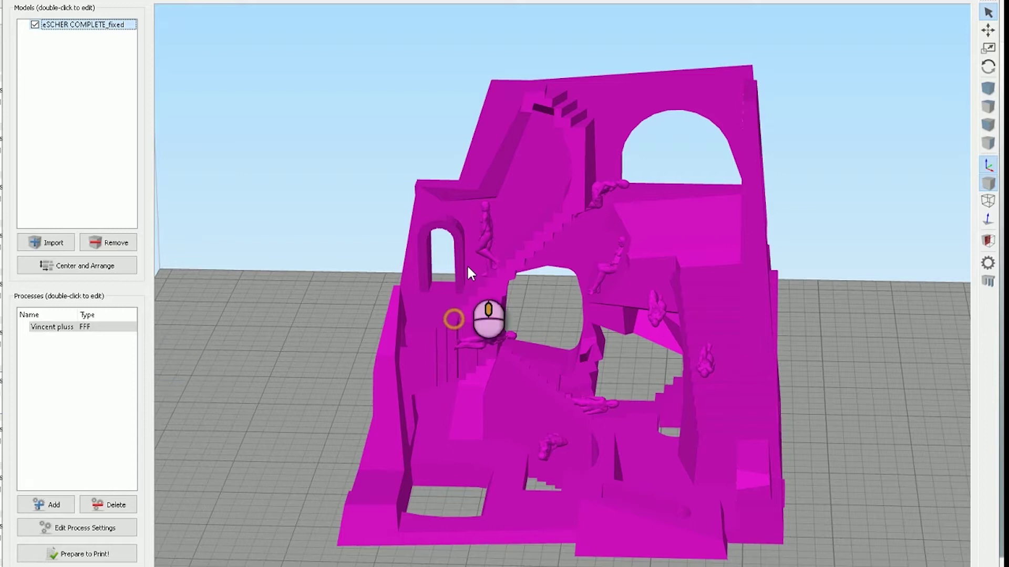
pyautogui.scroll(-3, 468, 292)
pyautogui.scroll(3, 468, 292)
pyautogui.moveTo(451, 338); pyautogui.dragTo(545, 327, button='right')
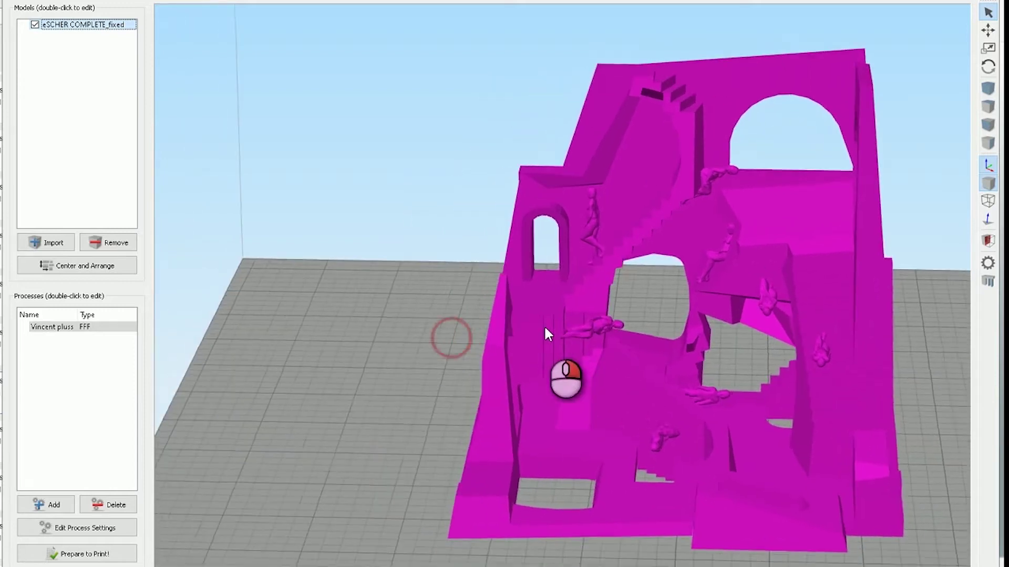
pyautogui.moveTo(545, 332); pyautogui.dragTo(407, 358)
# Step: Open the support generation settings and generate automatic supports of type Normal for the eSCHER COMPLETE_fixed model
pyautogui.click(986, 280)
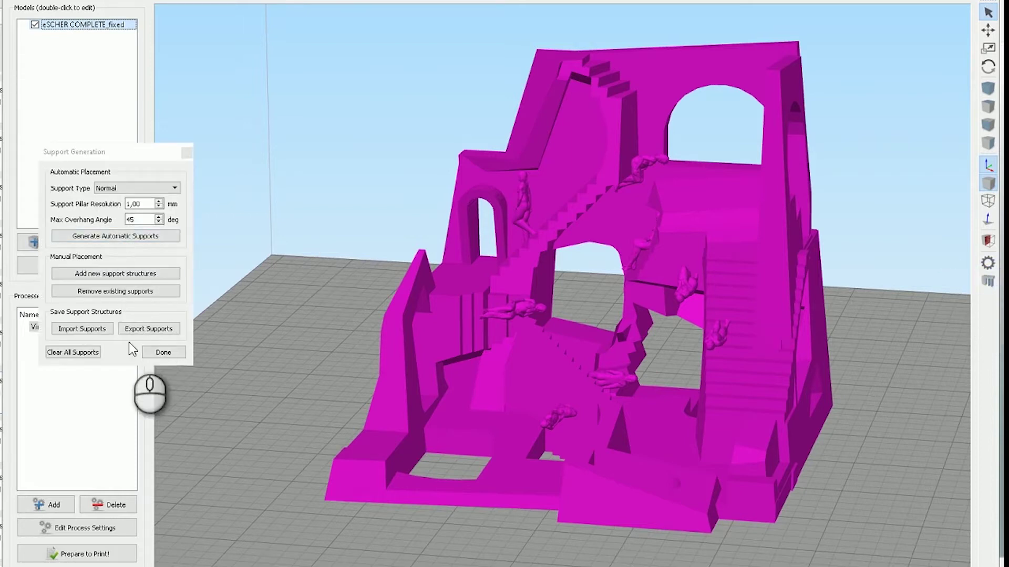
pyautogui.click(117, 236)
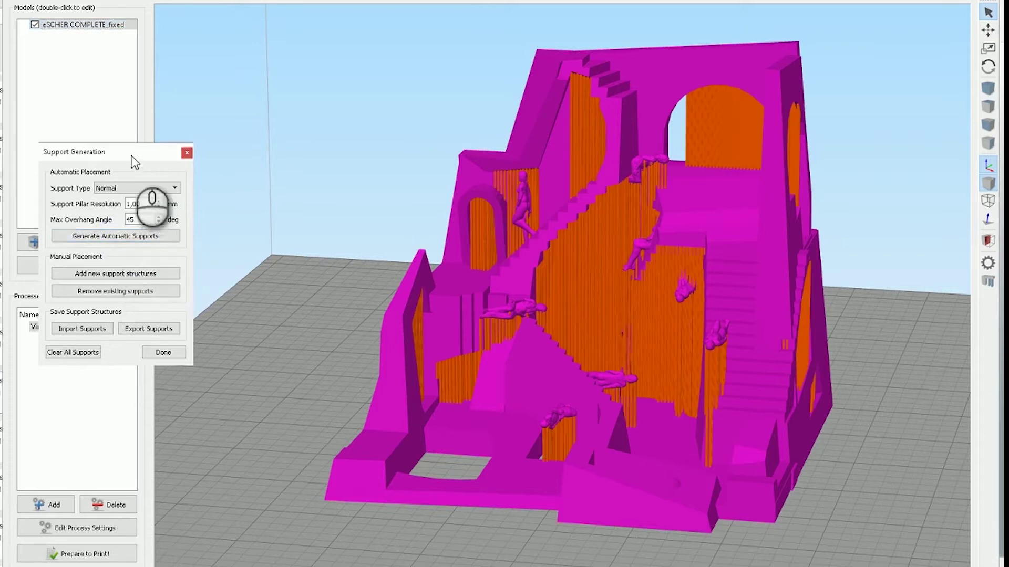
pyautogui.moveTo(132, 156); pyautogui.dragTo(135, 150)
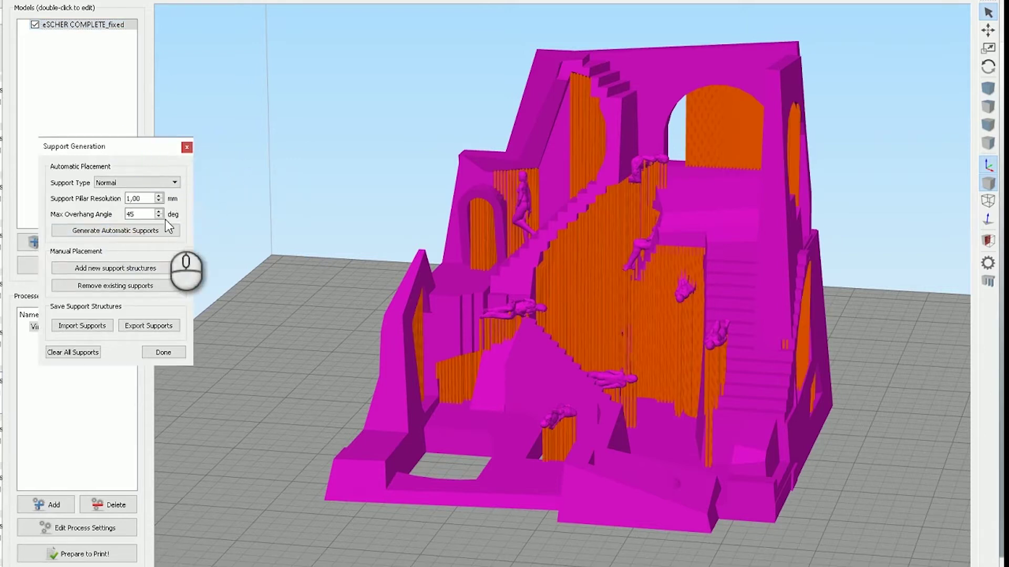
# Step: Examine the generated supports from the front and up close around the figures, arches and staircases
pyautogui.moveTo(399, 434)
pyautogui.mouseDown()
pyautogui.moveTo(666, 427)
pyautogui.moveTo(415, 426)
pyautogui.mouseUp()
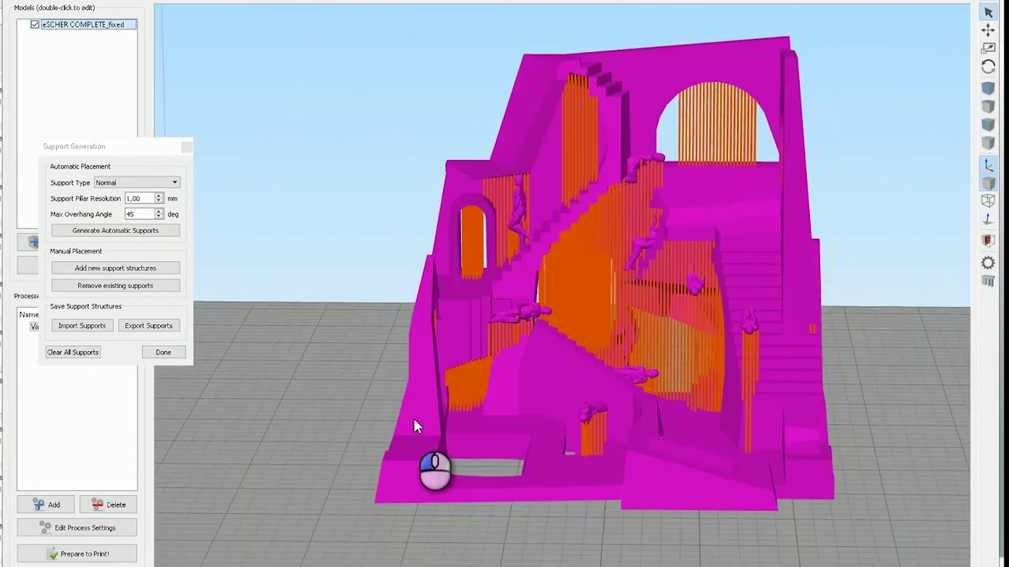
pyautogui.scroll(-2, 549, 384)
pyautogui.scroll(4, 554, 379)
pyautogui.moveTo(569, 398); pyautogui.dragTo(545, 440, button='right')
pyautogui.scroll(-2, 534, 450)
pyautogui.scroll(2, 521, 445)
pyautogui.scroll(3, 624, 369)
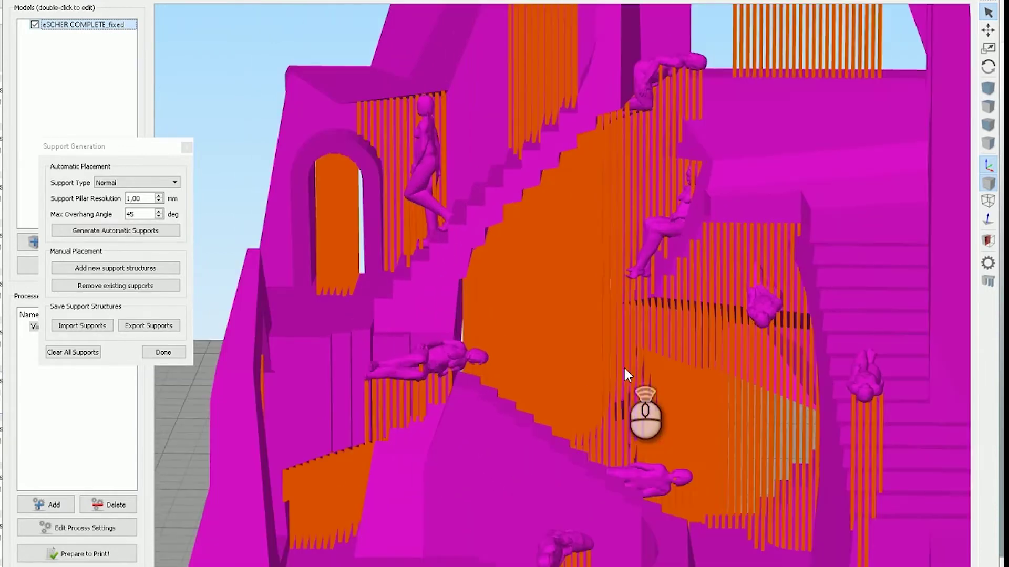
pyautogui.moveTo(604, 360); pyautogui.dragTo(649, 354)
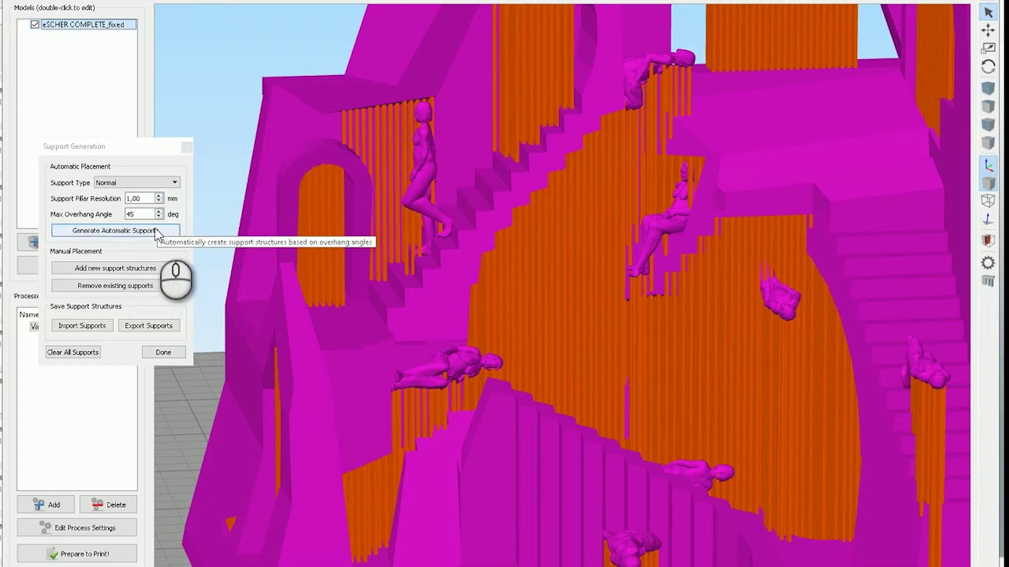
# Step: Set the support pillar resolution to 6 mm and manually add pillars under the seated figure's foot and the two figures by the right-hand staircase
pyautogui.click(158, 195)
pyautogui.click(158, 196)
pyautogui.click(158, 195)
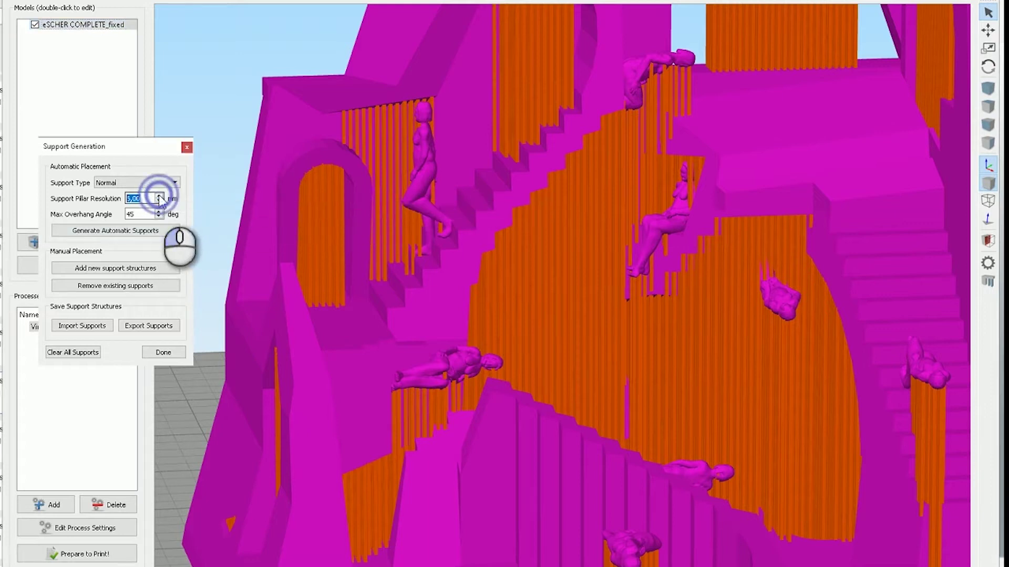
pyautogui.click(158, 195)
pyautogui.click(117, 266)
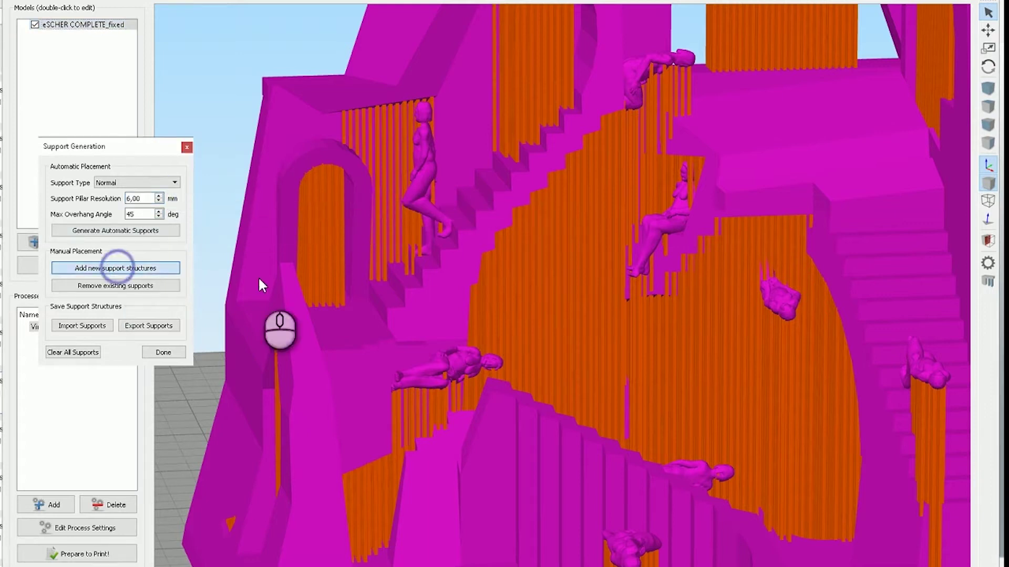
pyautogui.click(629, 273)
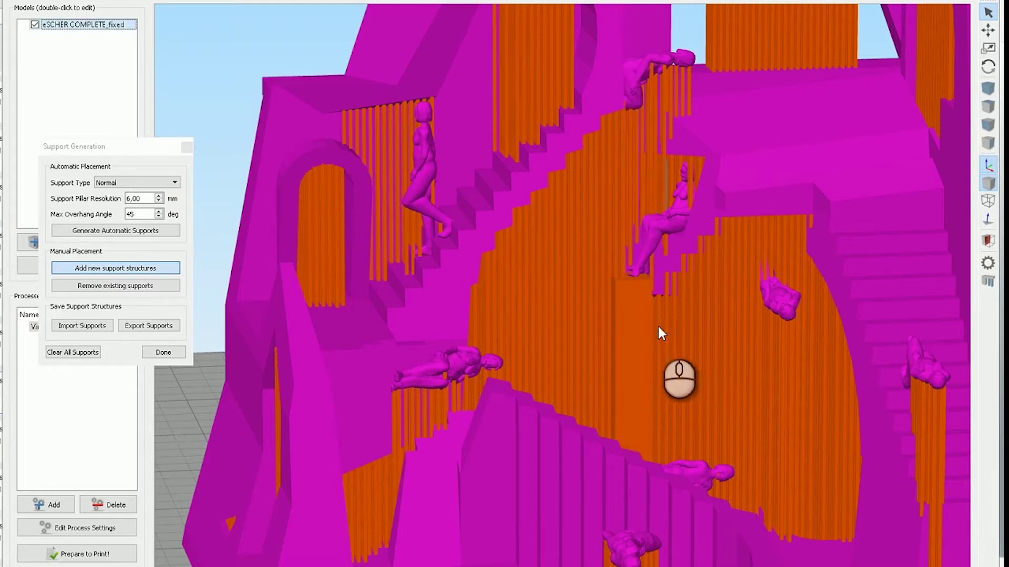
pyautogui.click(787, 318)
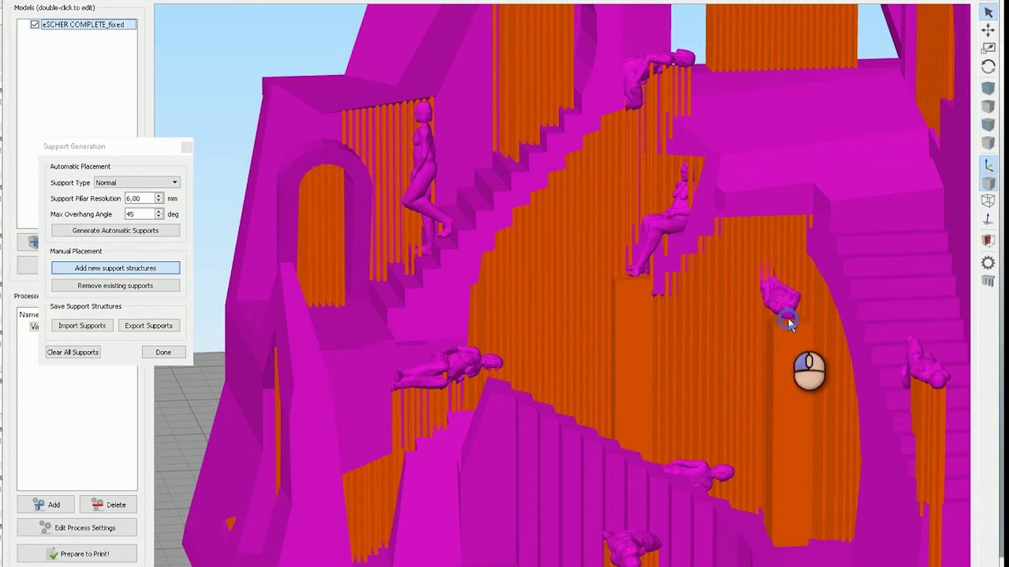
pyautogui.click(932, 382)
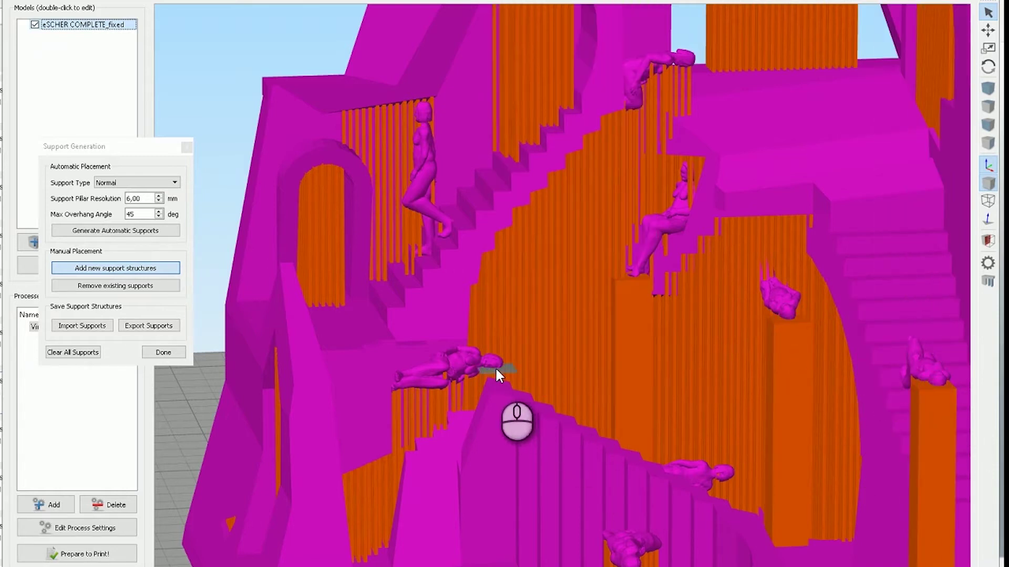
# Step: Add manual support pillars beneath the head, body and legs of the figure lying above the left end of the lower staircase
pyautogui.click(495, 368)
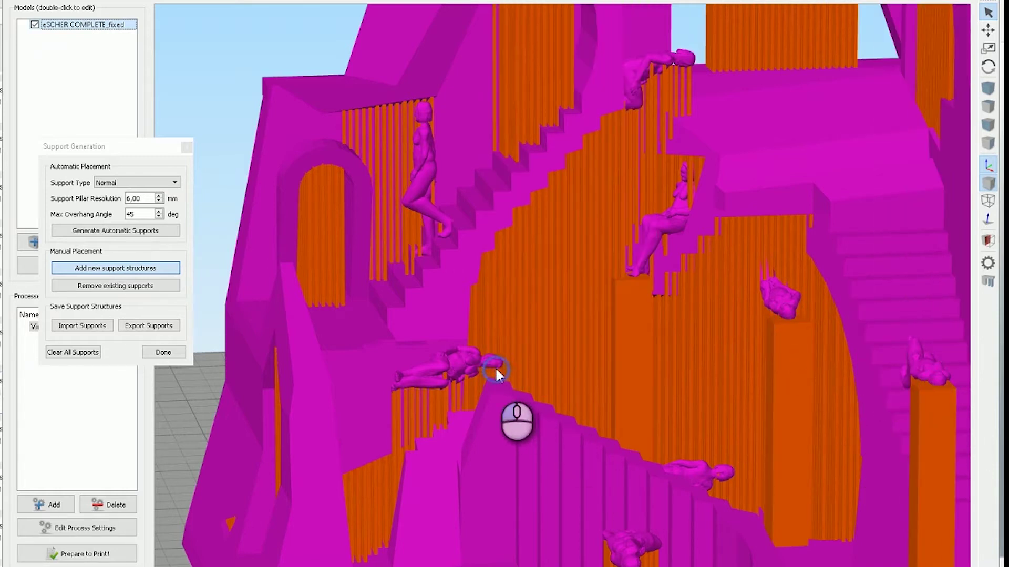
pyautogui.click(466, 371)
pyautogui.click(464, 374)
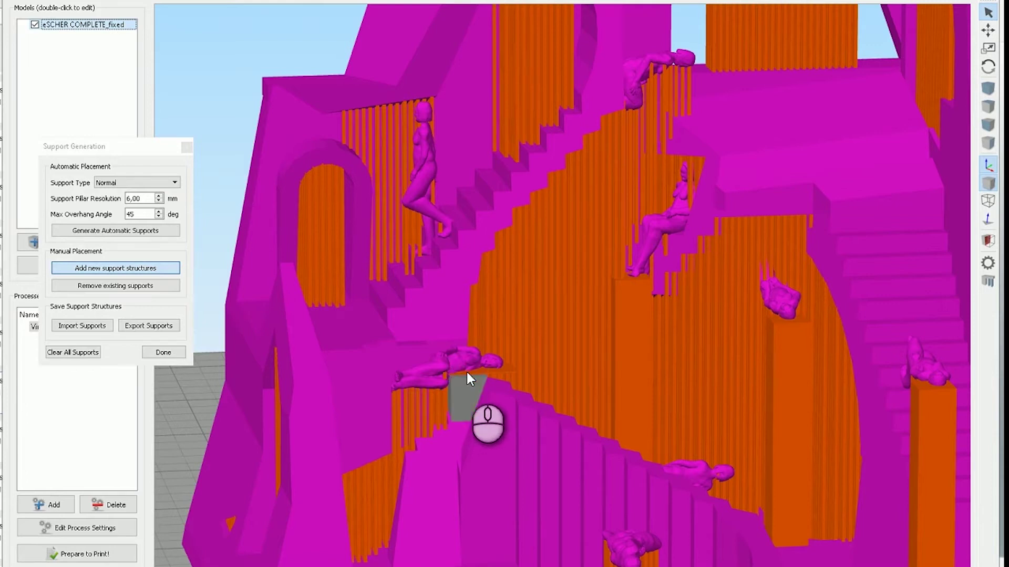
pyautogui.click(417, 383)
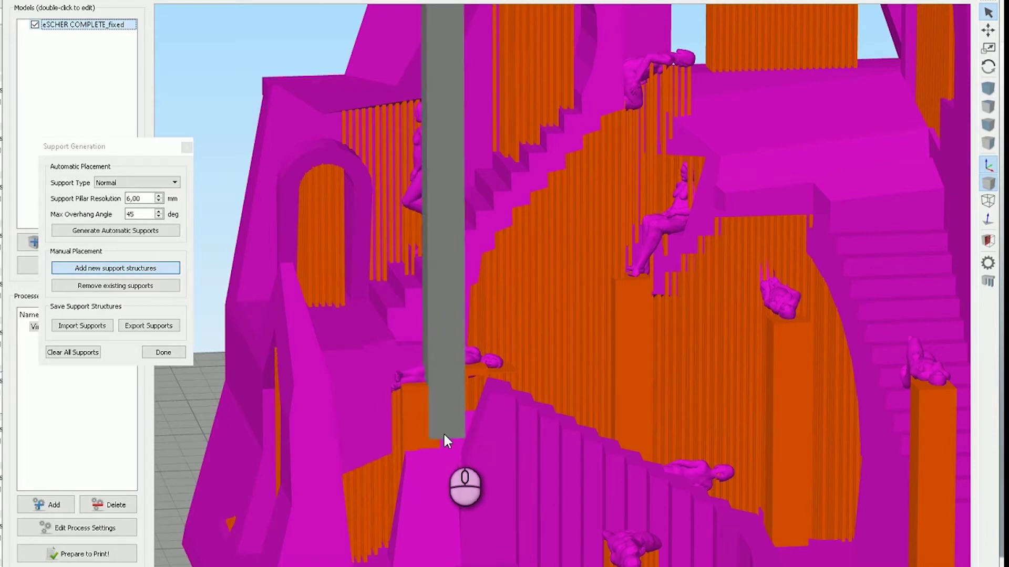
pyautogui.click(443, 427)
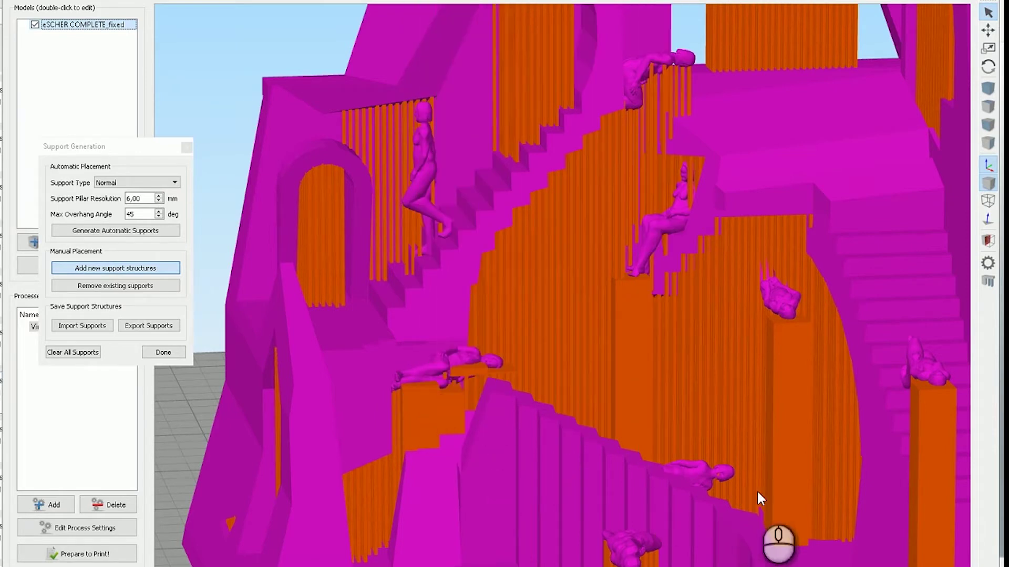
# Step: Add a manual support pillar under the lowest figure in front of the lower staircase, and another under the seated figure's legs
pyautogui.scroll(-5, 714, 327)
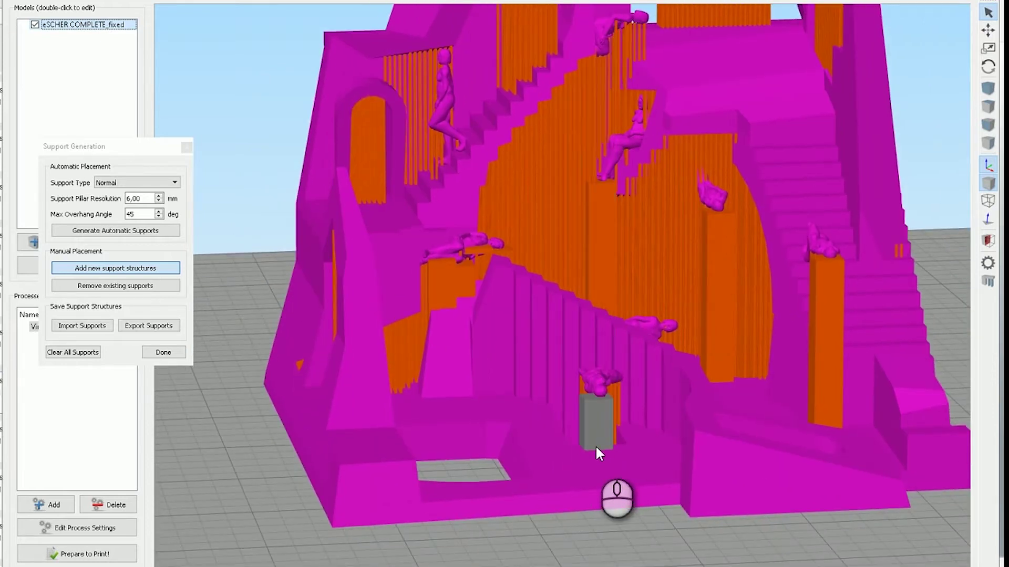
pyautogui.click(596, 447)
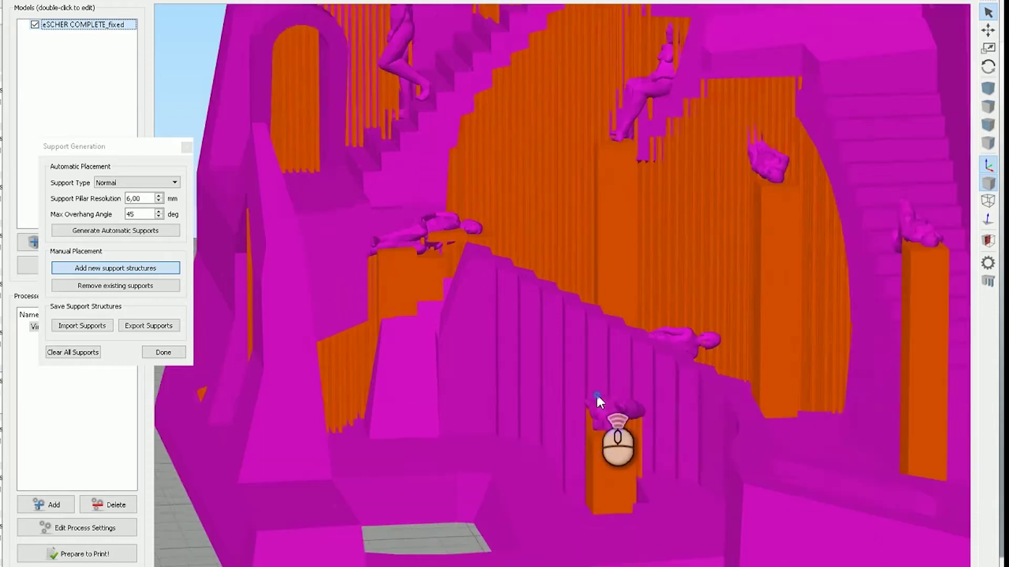
pyautogui.scroll(5, 596, 393)
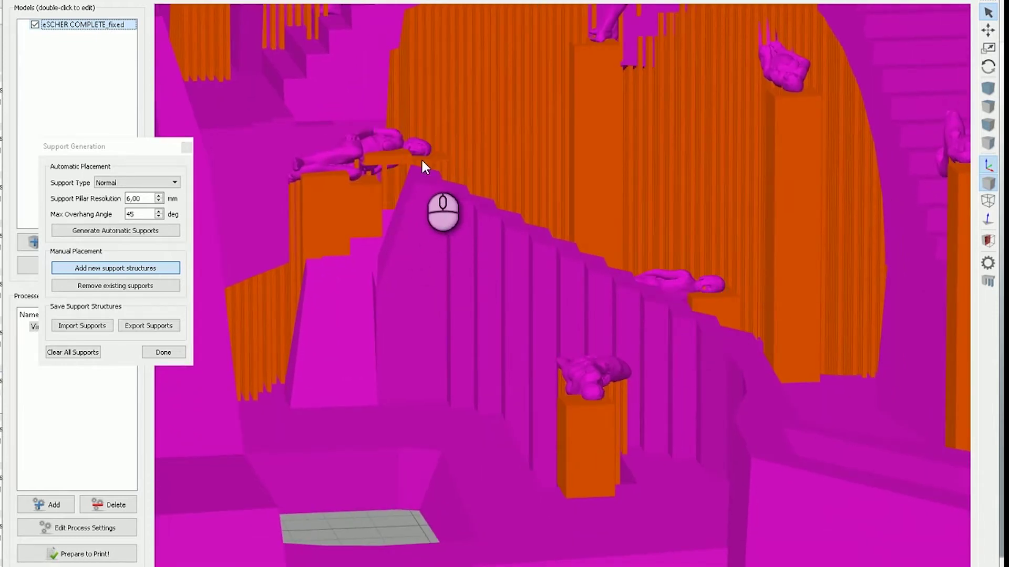
pyautogui.moveTo(536, 167); pyautogui.dragTo(536, 282, button='right')
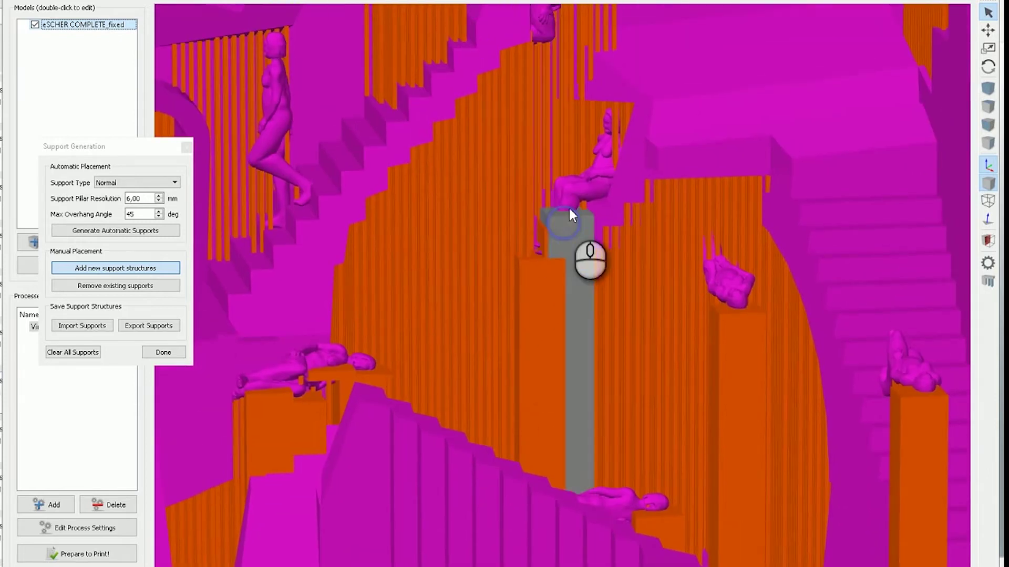
pyautogui.click(572, 212)
# Step: Add manual support pillars under the walking figure on the upper-left staircase and under the head of the topmost figure
pyautogui.moveTo(396, 223); pyautogui.dragTo(552, 307, button='right')
pyautogui.click(421, 249)
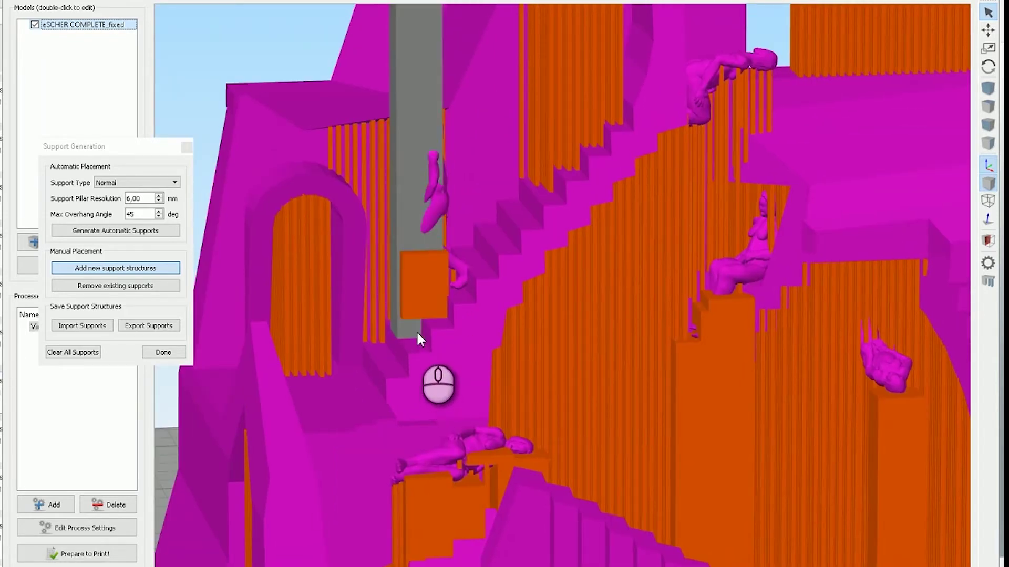
pyautogui.click(416, 337)
pyautogui.moveTo(586, 326); pyautogui.dragTo(443, 442, button='right')
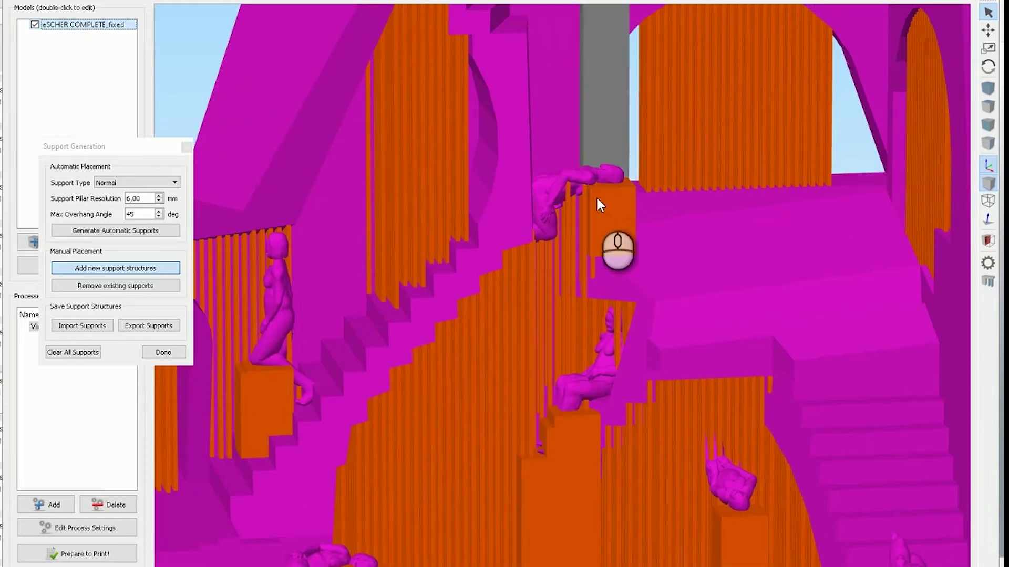
# Step: Add manual support pillars beneath the arms, torso and lower body of the topmost figure beside the upper staircase
pyautogui.click(576, 192)
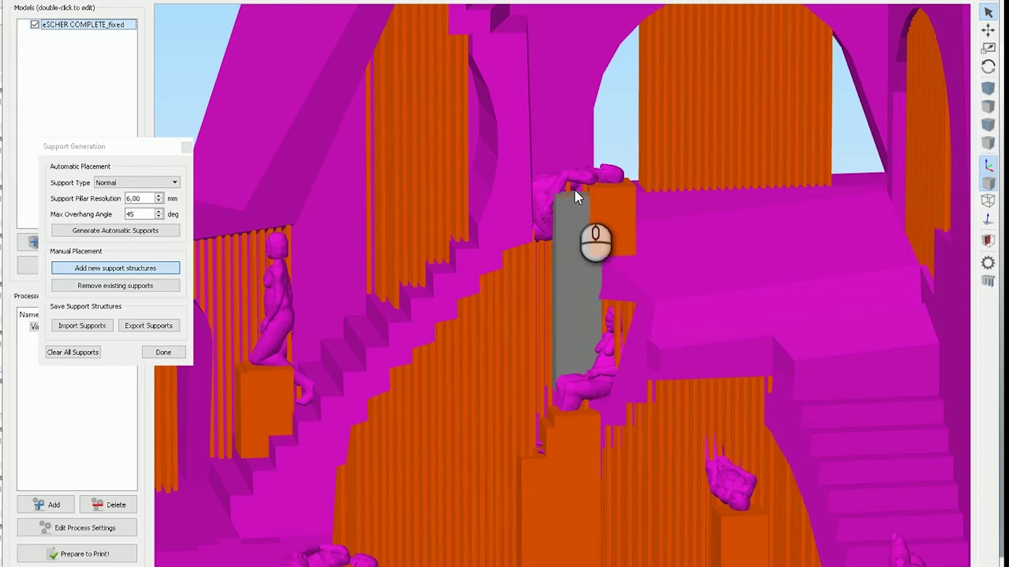
pyautogui.click(572, 190)
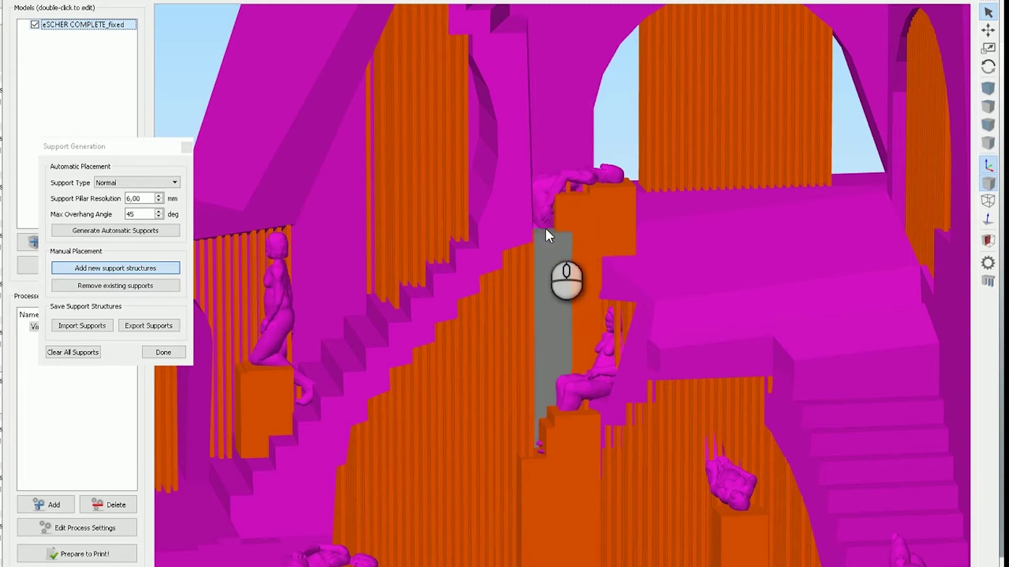
pyautogui.click(548, 233)
# Step: Fill the gaps in the small arch beside the walking figure with manual support pillars and finish support generation
pyautogui.scroll(-5, 547, 251)
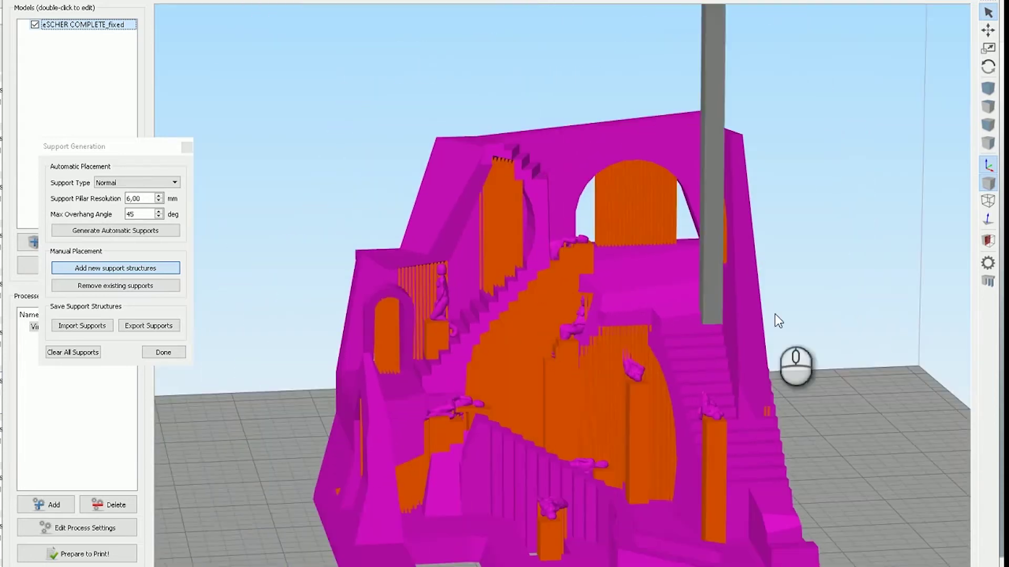
pyautogui.moveTo(947, 324); pyautogui.dragTo(862, 289, button='right')
pyautogui.moveTo(851, 351); pyautogui.dragTo(747, 367)
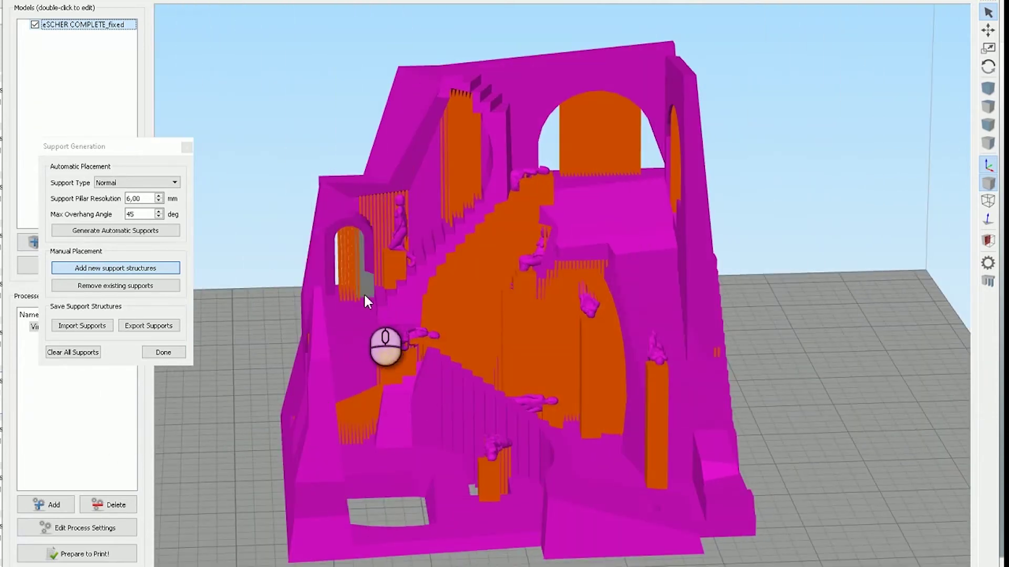
pyautogui.click(364, 294)
pyautogui.click(343, 297)
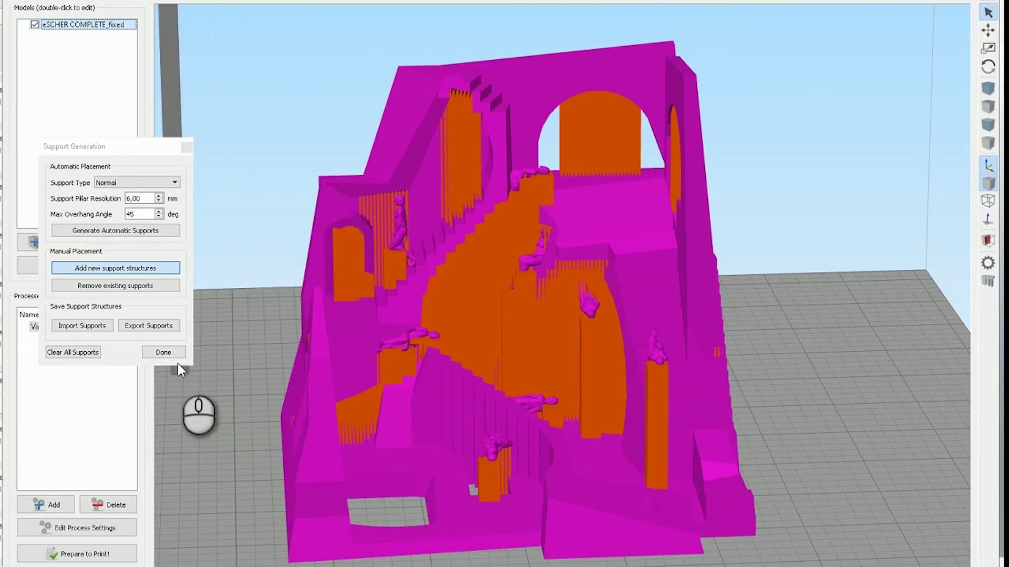
pyautogui.click(158, 358)
# Step: Slice the supported model for printing and inspect its toolpath preview
pyautogui.moveTo(173, 363); pyautogui.dragTo(259, 341)
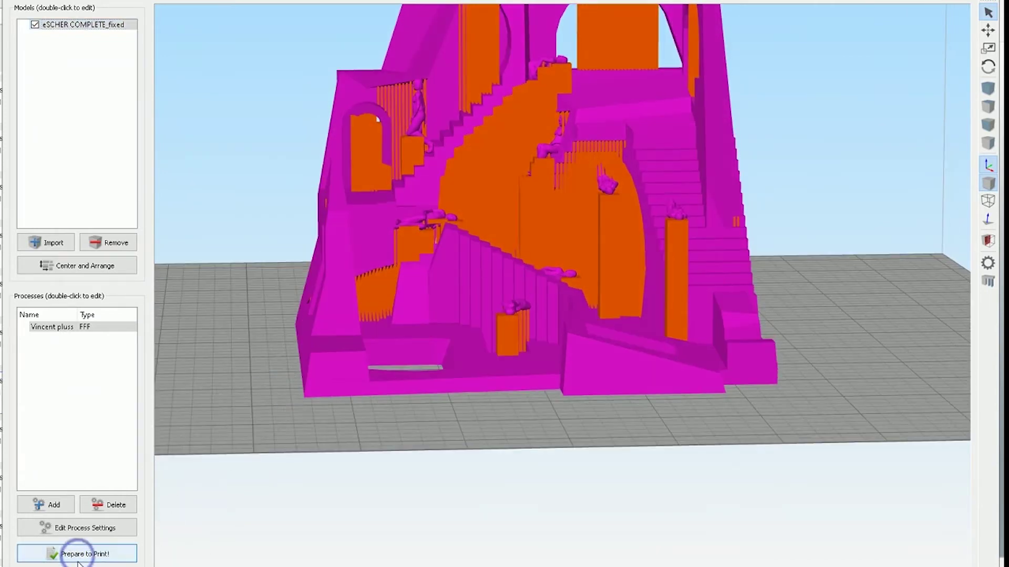
pyautogui.click(93, 555)
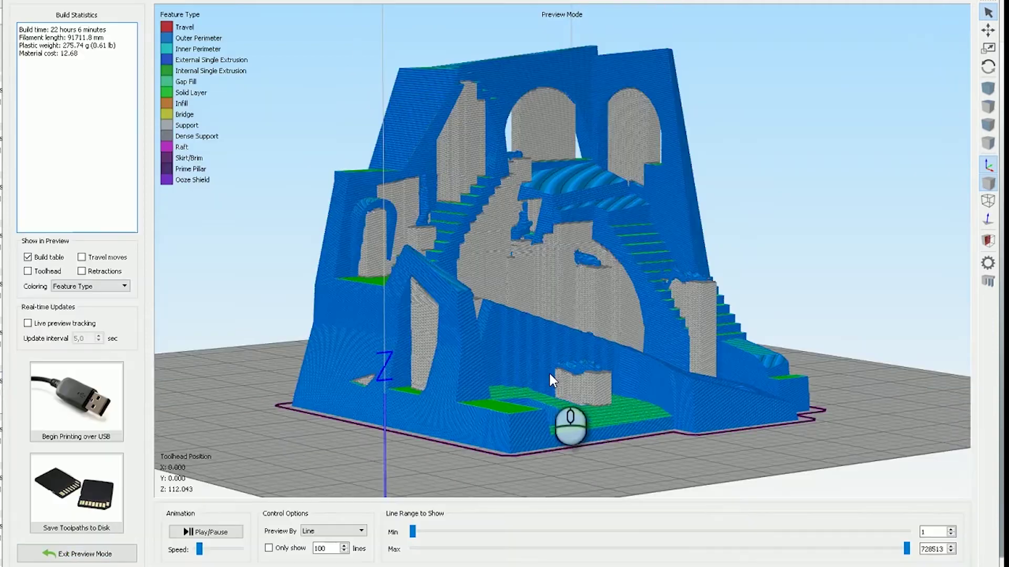
pyautogui.moveTo(583, 358); pyautogui.dragTo(541, 374, button='right')
pyautogui.scroll(5, 534, 353)
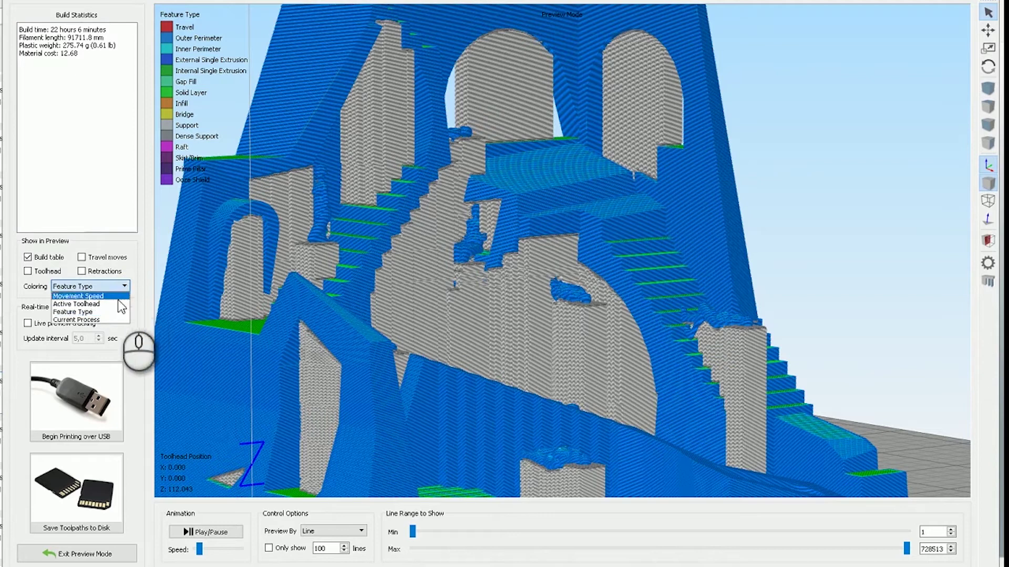
# Step: Colour the toolpath preview by active toolhead and examine which extruder prints the model and which the supports
pyautogui.click(116, 304)
pyautogui.moveTo(639, 378); pyautogui.dragTo(682, 340, button='right')
pyautogui.moveTo(682, 339); pyautogui.dragTo(559, 390)
pyautogui.scroll(5, 545, 373)
pyautogui.scroll(3, 546, 373)
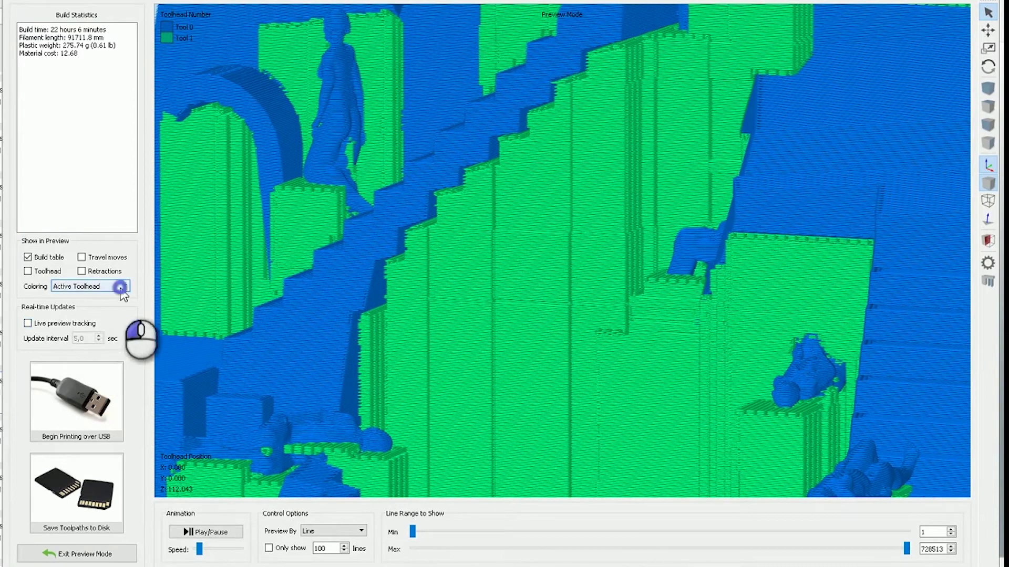
# Step: Colour the preview by feature type and examine the dense support layers beneath the upper staircase and around the walking figure
pyautogui.click(94, 312)
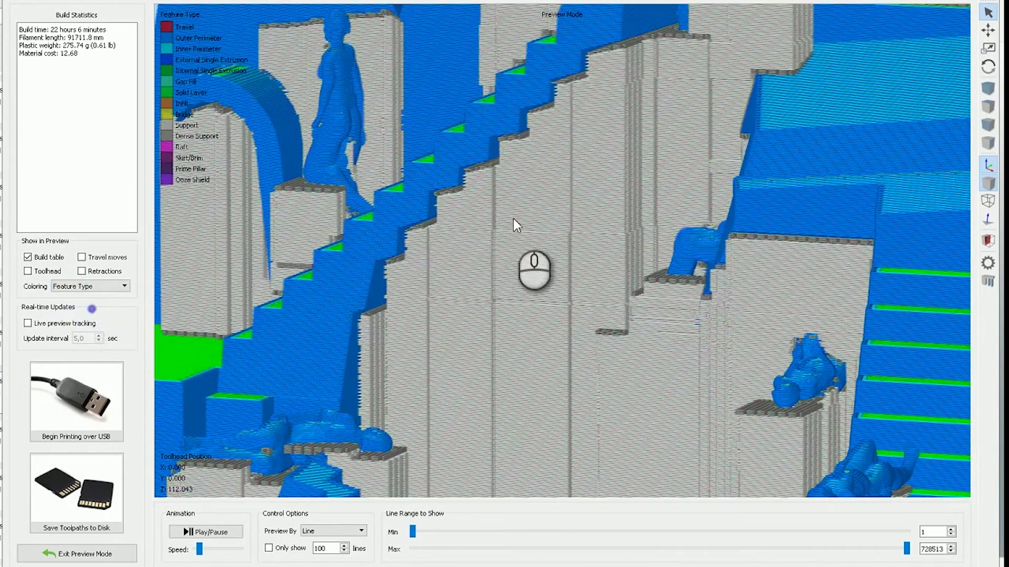
pyautogui.scroll(6, 512, 296)
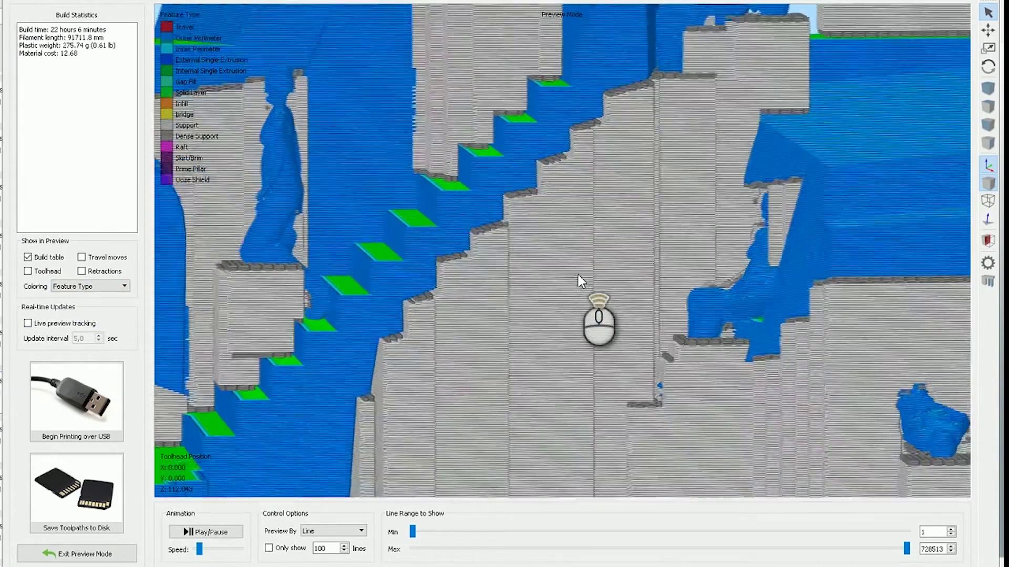
pyautogui.moveTo(580, 281); pyautogui.dragTo(451, 176)
pyautogui.moveTo(614, 176); pyautogui.dragTo(535, 240, button='right')
pyautogui.moveTo(536, 240); pyautogui.dragTo(506, 214)
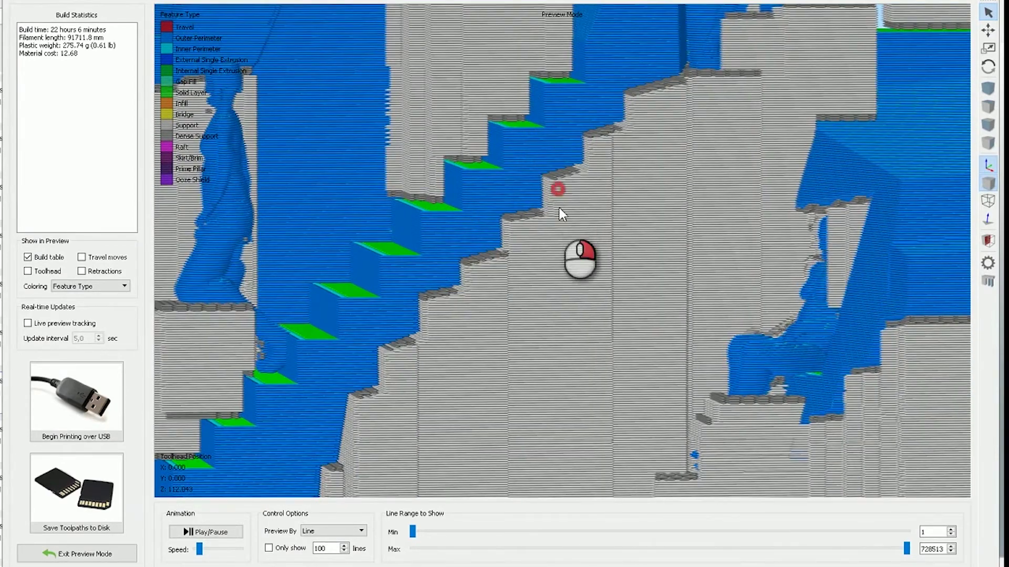
pyautogui.moveTo(559, 207); pyautogui.dragTo(508, 215, button='right')
pyautogui.moveTo(509, 216); pyautogui.dragTo(483, 229)
pyautogui.scroll(4, 494, 239)
pyautogui.moveTo(501, 247); pyautogui.dragTo(507, 252, button='right')
pyautogui.moveTo(507, 252); pyautogui.dragTo(477, 257)
pyautogui.moveTo(525, 279); pyautogui.dragTo(514, 361, button='right')
pyautogui.scroll(1, 492, 336)
pyautogui.scroll(-8, 492, 334)
pyautogui.moveTo(514, 361); pyautogui.dragTo(674, 480)
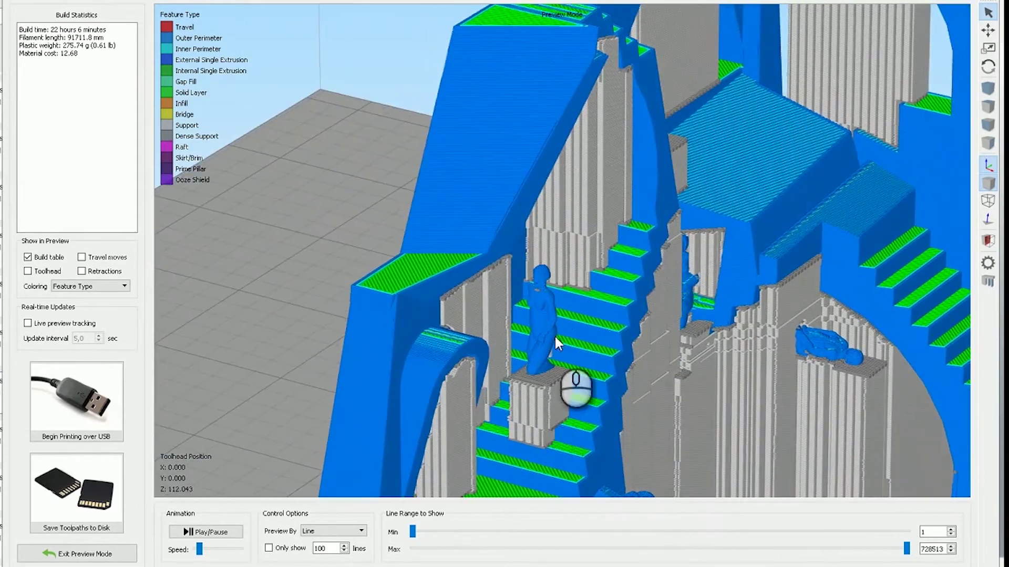
# Step: Examine the support pillars under the lying and seated figures around the lower staircase in the toolpath preview
pyautogui.moveTo(739, 399); pyautogui.dragTo(669, 372, button='right')
pyautogui.scroll(4, 810, 371)
pyautogui.moveTo(823, 408); pyautogui.dragTo(791, 334, button='right')
pyautogui.moveTo(791, 334); pyautogui.dragTo(467, 276)
pyautogui.moveTo(467, 276); pyautogui.dragTo(486, 239, button='right')
pyautogui.moveTo(353, 405); pyautogui.dragTo(294, 273, button='right')
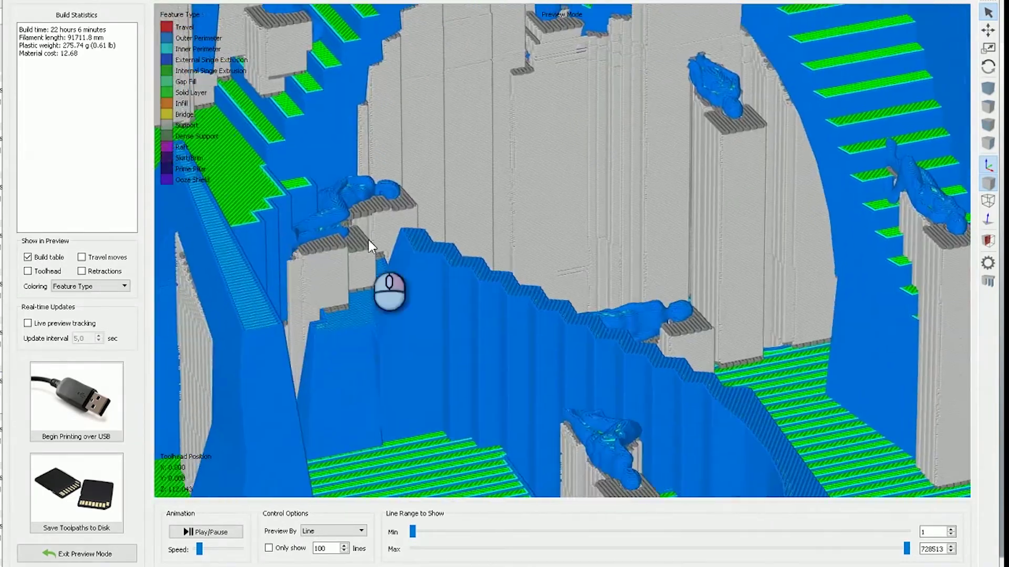
pyautogui.scroll(-3, 380, 282)
pyautogui.moveTo(567, 428)
pyautogui.mouseDown()
pyautogui.moveTo(483, 434)
pyautogui.moveTo(558, 416)
pyautogui.mouseUp()
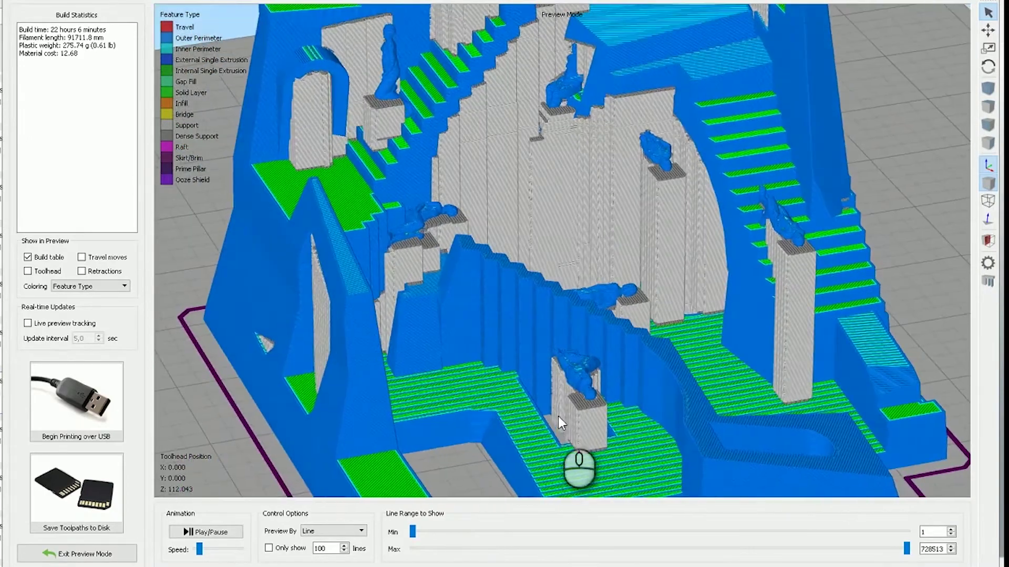
pyautogui.scroll(4, 558, 416)
pyautogui.moveTo(558, 416); pyautogui.dragTo(570, 320, button='right')
pyautogui.moveTo(541, 355); pyautogui.dragTo(458, 360)
pyautogui.scroll(-5, 580, 298)
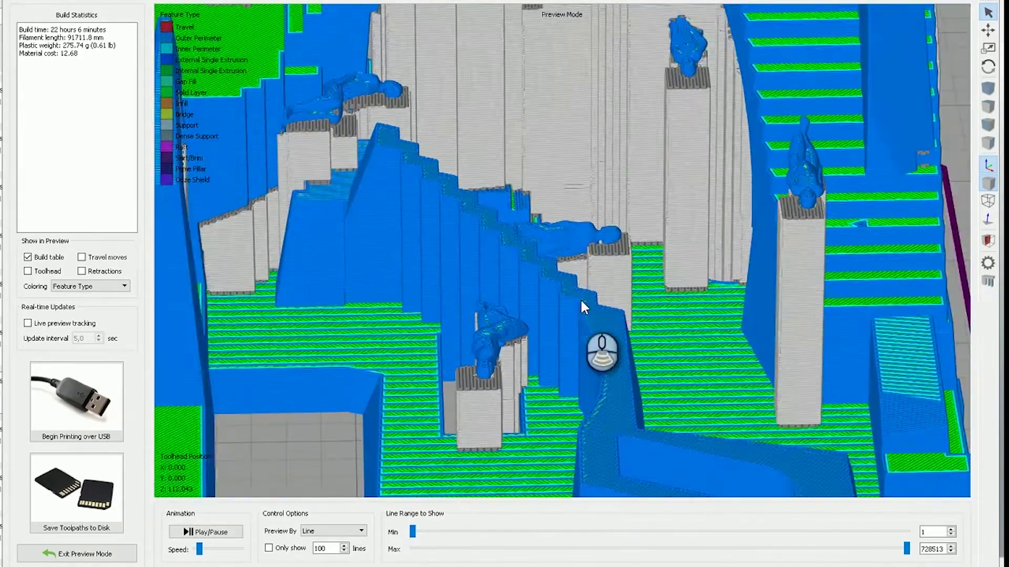
pyautogui.moveTo(575, 299); pyautogui.dragTo(593, 359)
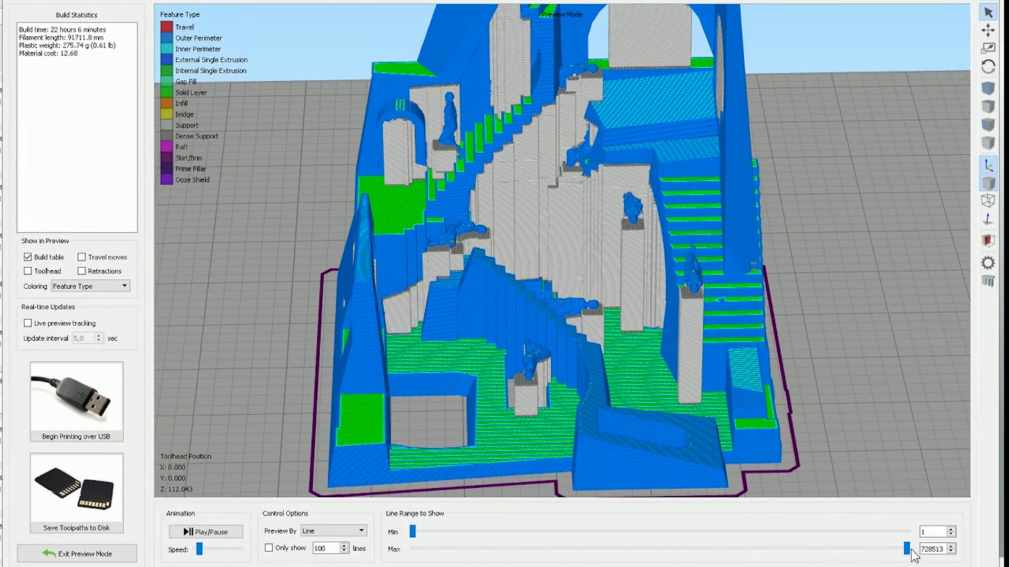
# Step: Limit the preview to a maximum line of 16967 and examine the infill and supports in the base layers
pyautogui.moveTo(908, 549); pyautogui.dragTo(404, 557)
pyautogui.moveTo(411, 321); pyautogui.dragTo(425, 433)
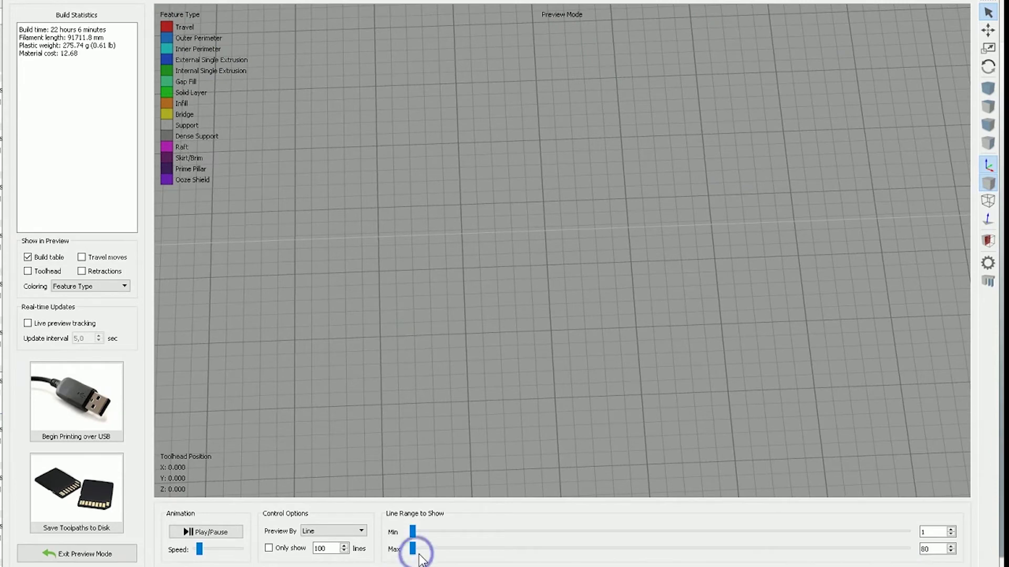
pyautogui.moveTo(415, 551); pyautogui.dragTo(428, 550)
pyautogui.moveTo(566, 418); pyautogui.dragTo(567, 287)
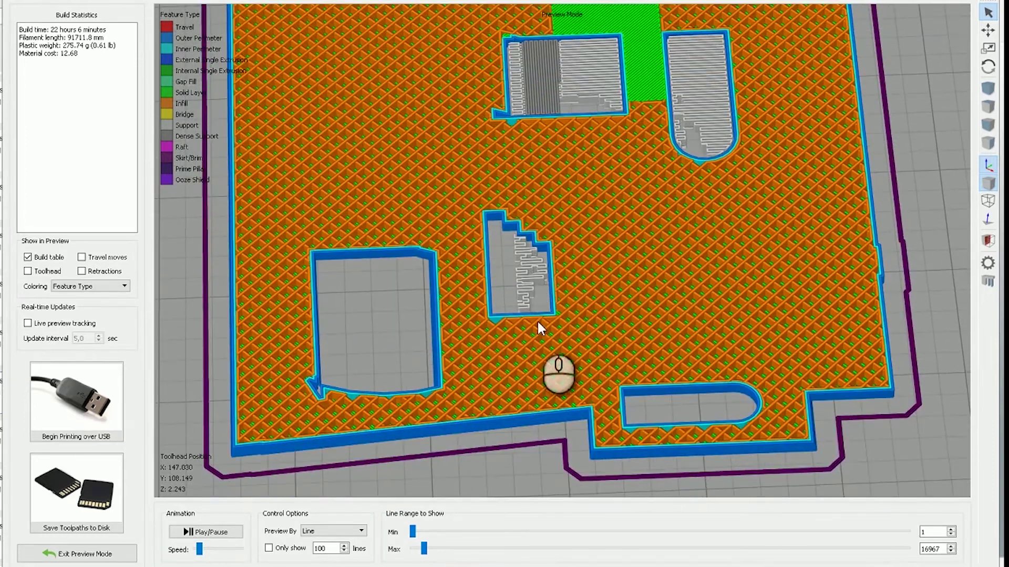
pyautogui.moveTo(561, 120); pyautogui.dragTo(567, 346)
pyautogui.moveTo(552, 381); pyautogui.dragTo(560, 416)
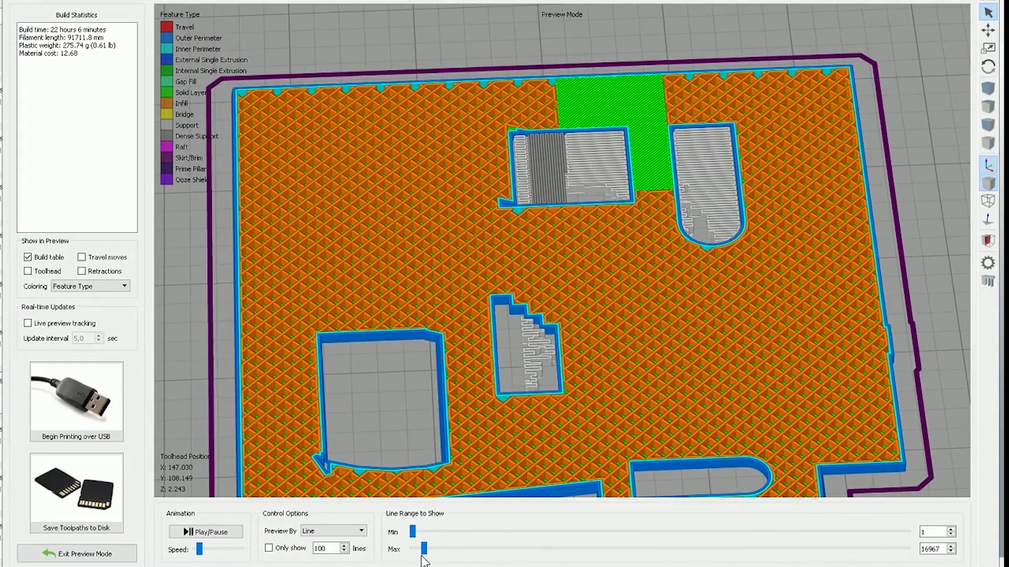
# Step: Raise the preview's maximum line in stages to 129457 and examine how the supports build up above the floor
pyautogui.moveTo(423, 547)
pyautogui.mouseDown()
pyautogui.moveTo(444, 547)
pyautogui.moveTo(429, 547)
pyautogui.mouseUp()
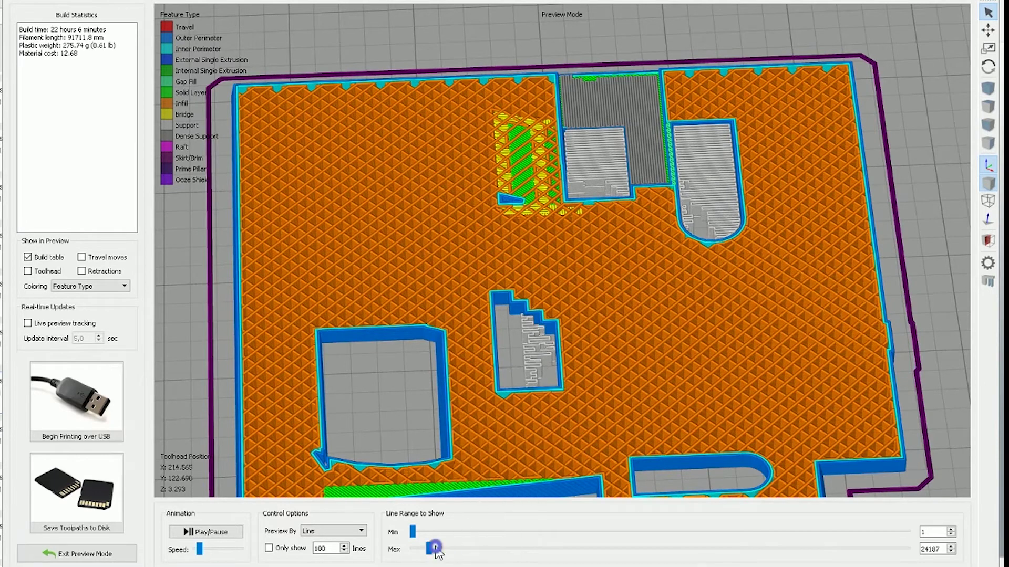
pyautogui.moveTo(429, 547); pyautogui.dragTo(479, 530)
pyautogui.moveTo(493, 395); pyautogui.dragTo(494, 391, button='right')
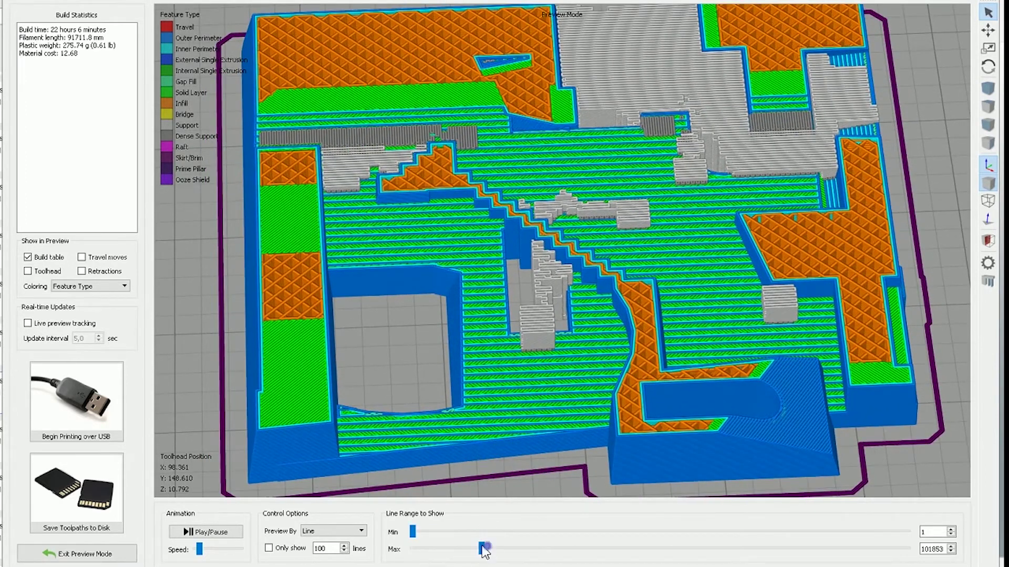
pyautogui.moveTo(482, 547); pyautogui.dragTo(502, 547)
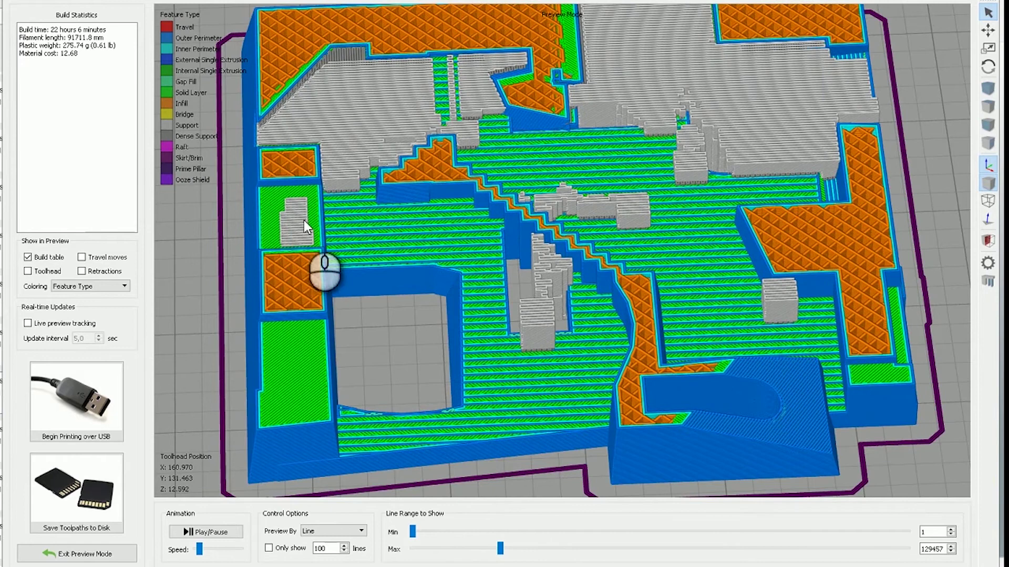
pyautogui.moveTo(227, 376); pyautogui.dragTo(525, 418)
pyautogui.moveTo(525, 420); pyautogui.dragTo(539, 558, button='right')
# Step: Raise the preview's maximum line to 547281 and examine the partly built model's side opening, figures and pillars
pyautogui.moveTo(500, 549); pyautogui.dragTo(785, 514)
pyautogui.scroll(5, 574, 436)
pyautogui.scroll(5, 571, 466)
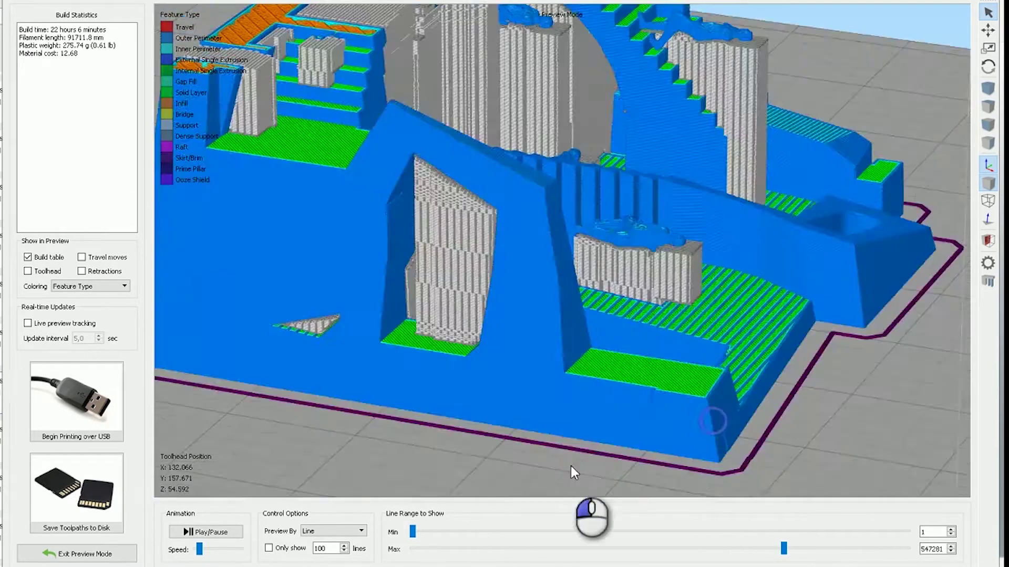
pyautogui.moveTo(571, 466); pyautogui.dragTo(678, 407)
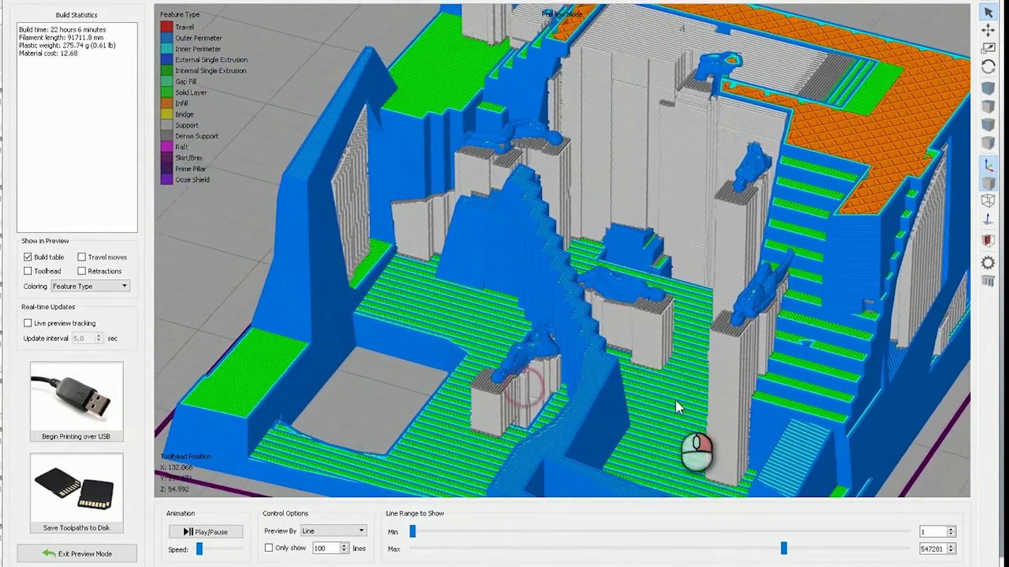
pyautogui.scroll(-10, 675, 402)
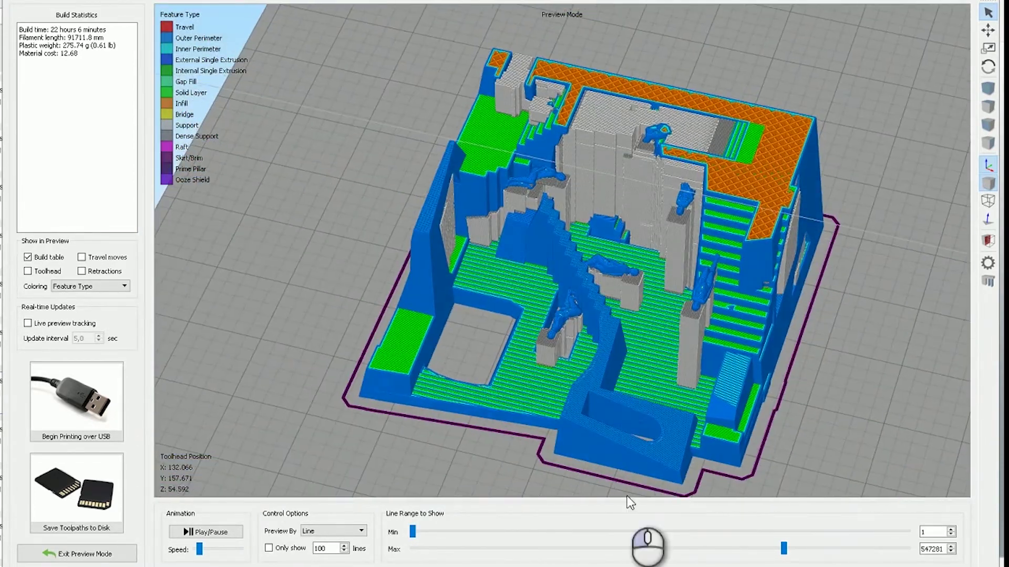
# Step: Extend the preview to the last line, 728513, and review the complete sliced model on the build table
pyautogui.moveTo(798, 546); pyautogui.dragTo(915, 548)
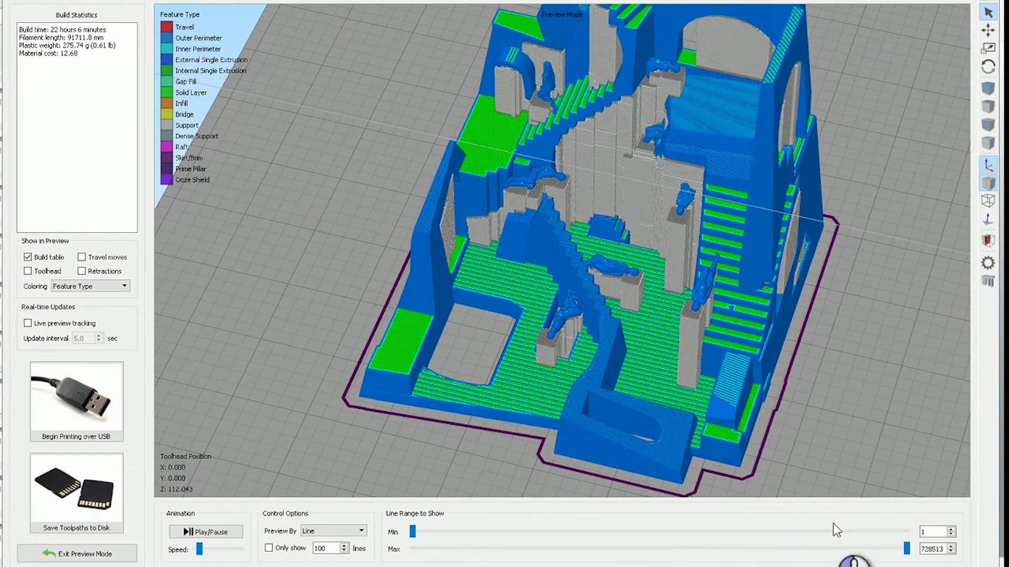
pyautogui.scroll(-5, 538, 415)
pyautogui.moveTo(541, 416); pyautogui.dragTo(634, 363)
pyautogui.scroll(4, 602, 318)
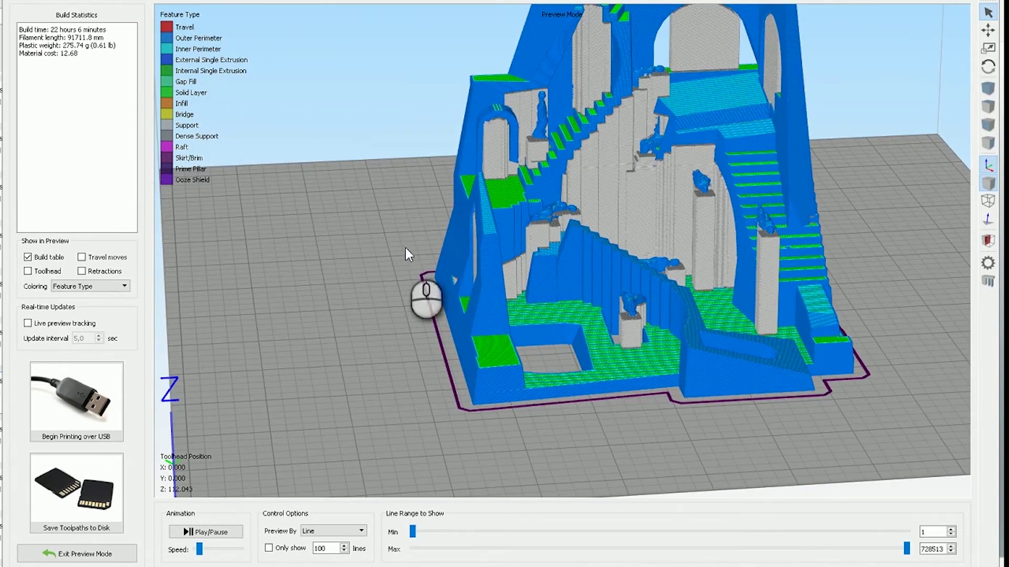
pyautogui.scroll(-3, 407, 254)
pyautogui.moveTo(449, 305); pyautogui.dragTo(544, 363)
pyautogui.scroll(-2, 536, 368)
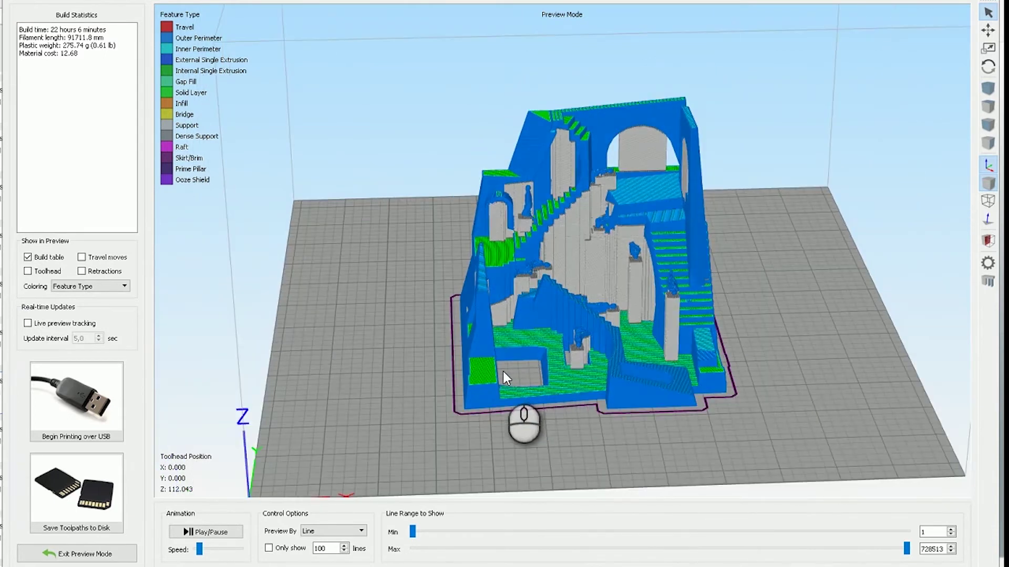